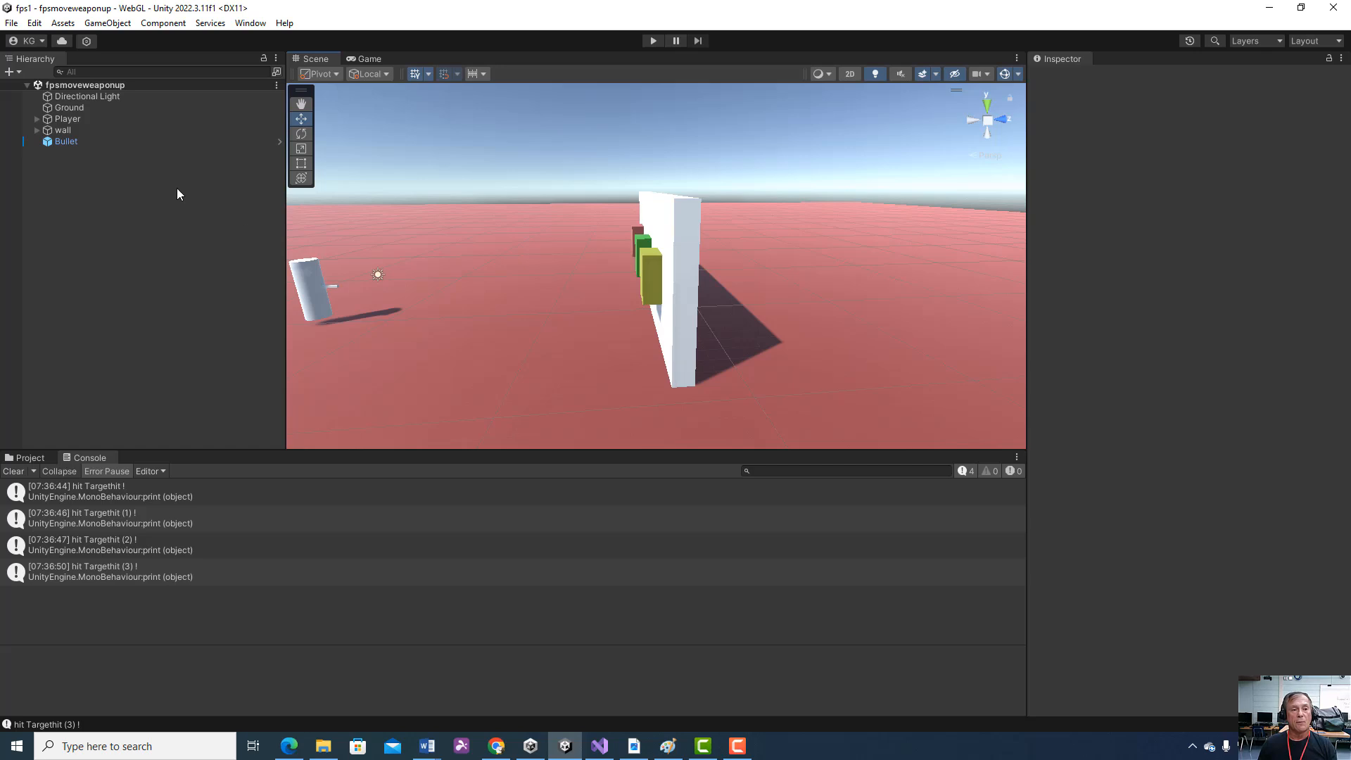
Open the hittarget scene from the project's Scenes folder
left_click(34, 129)
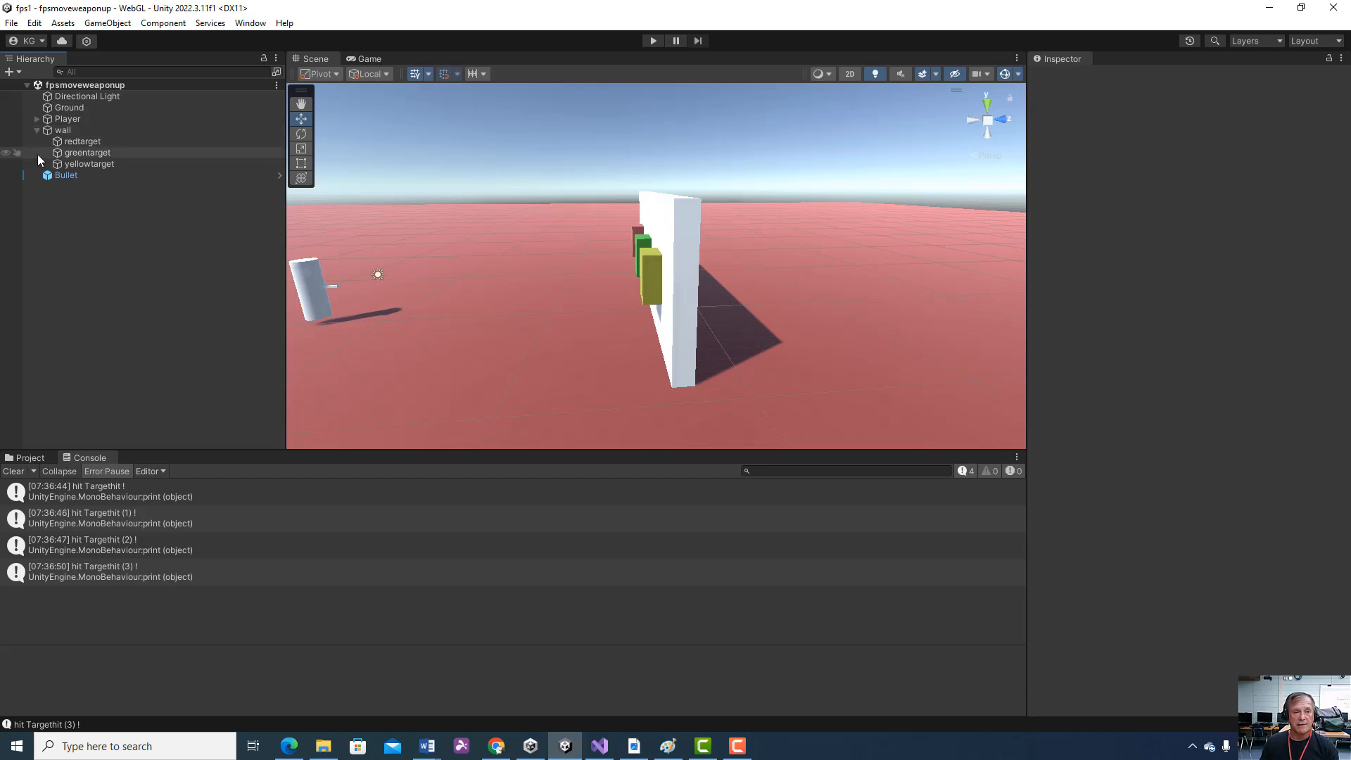
left_click(11, 24)
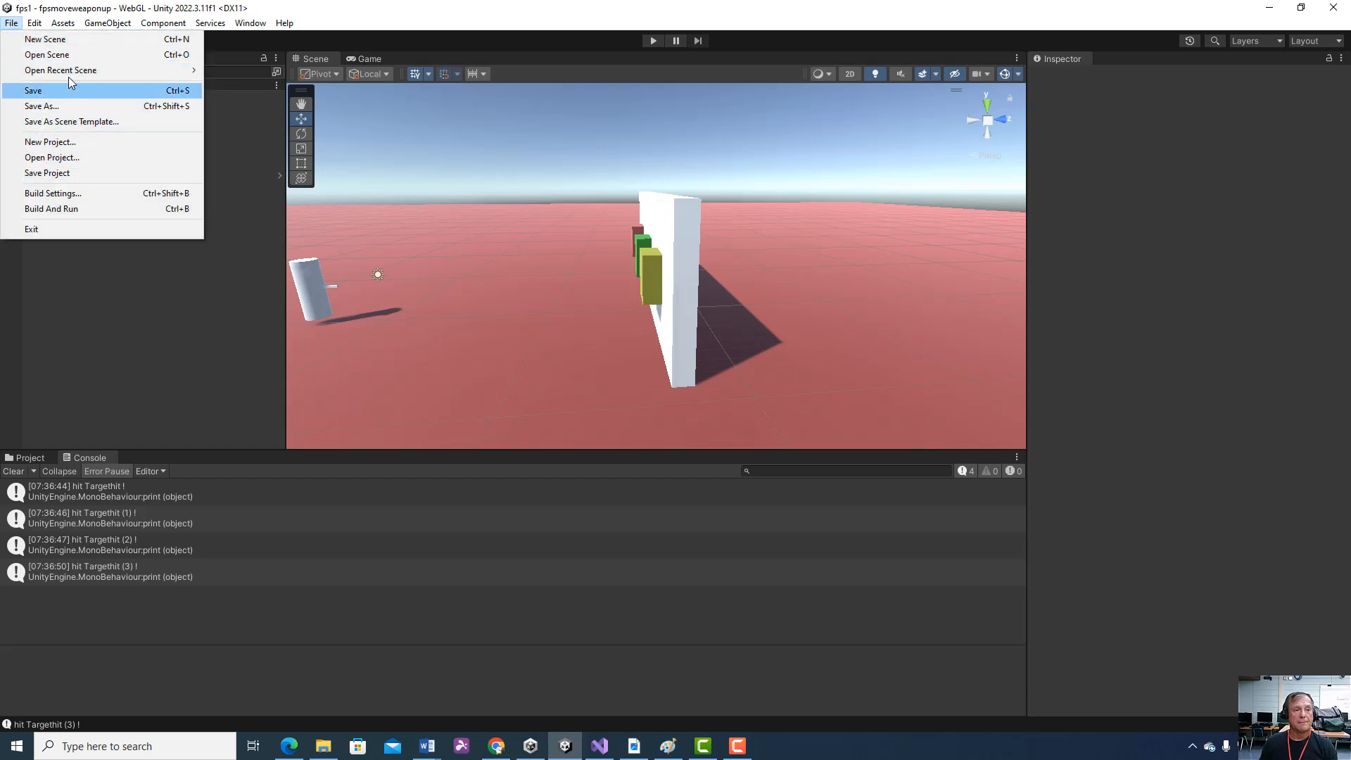
left_click(46, 55)
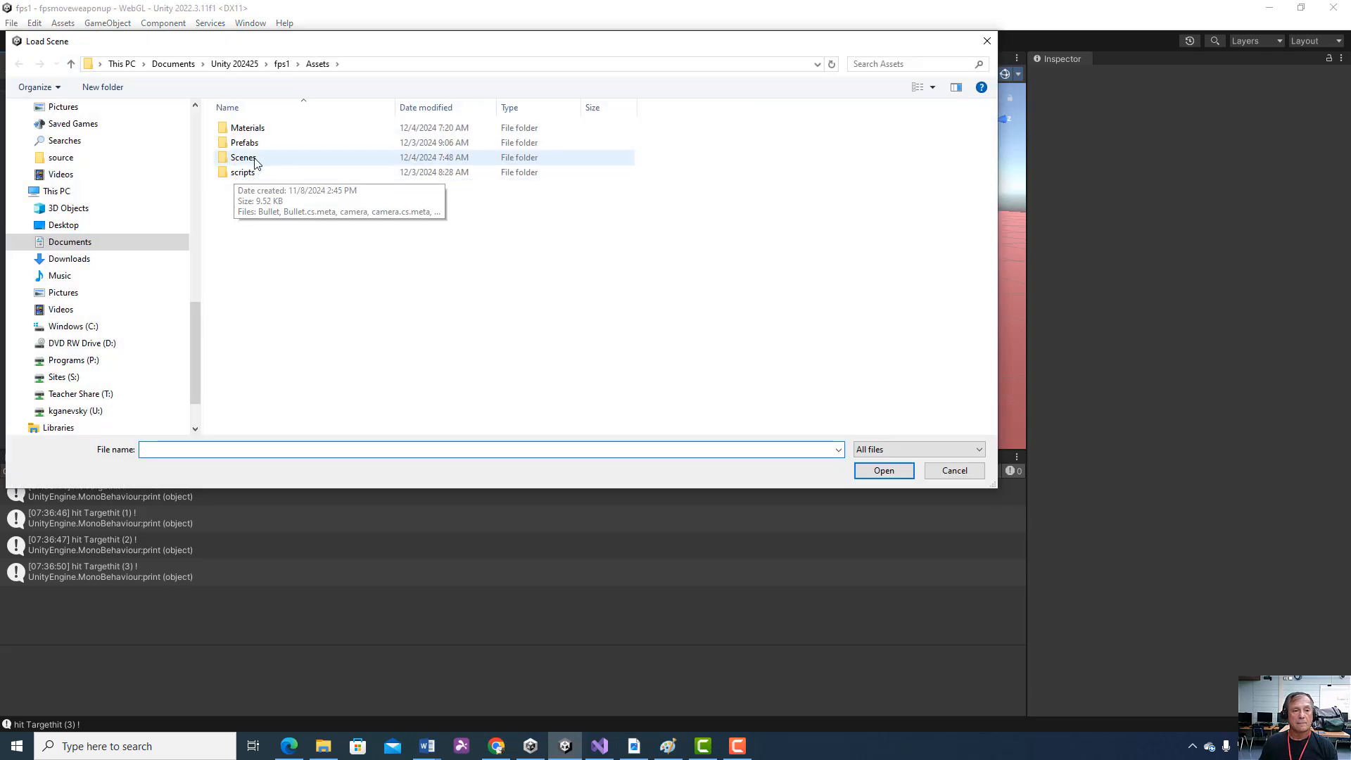
double_click(243, 157)
left_click(257, 217)
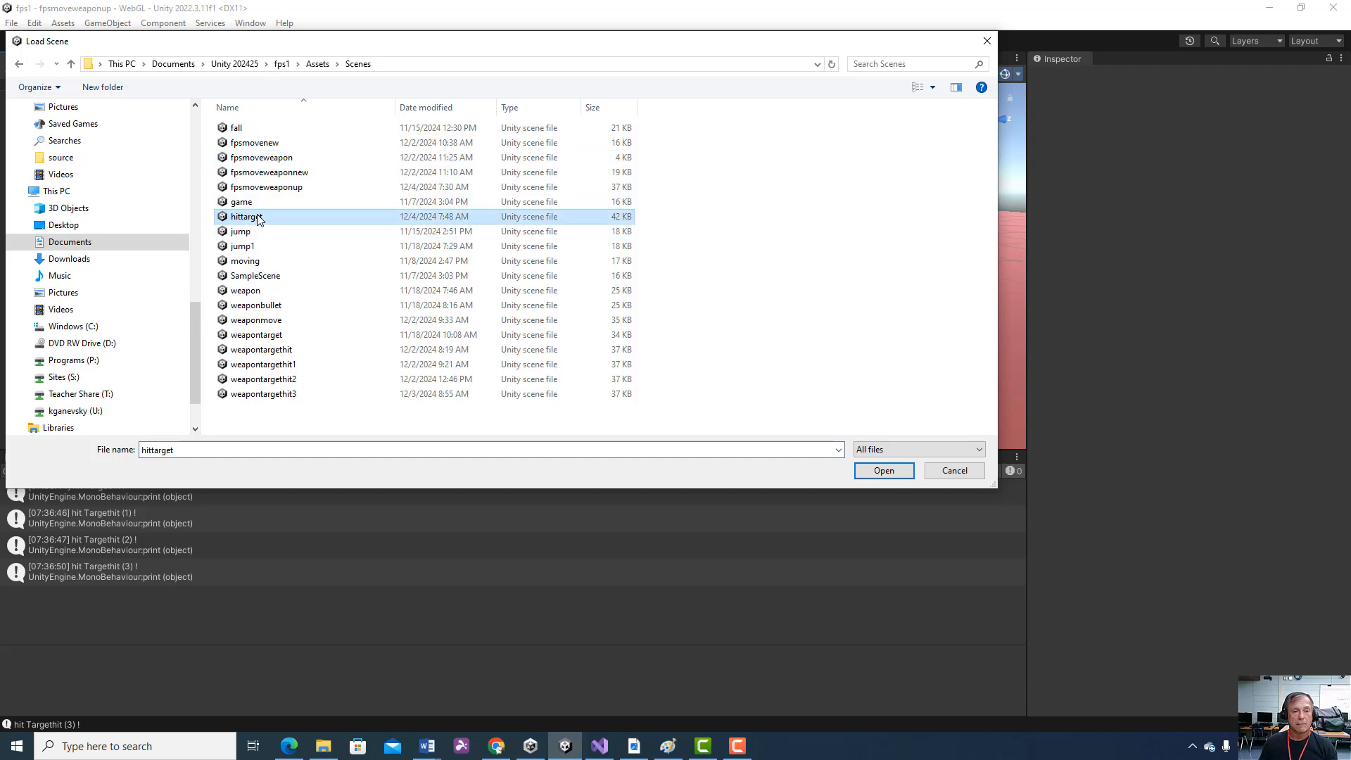
double_click(258, 218)
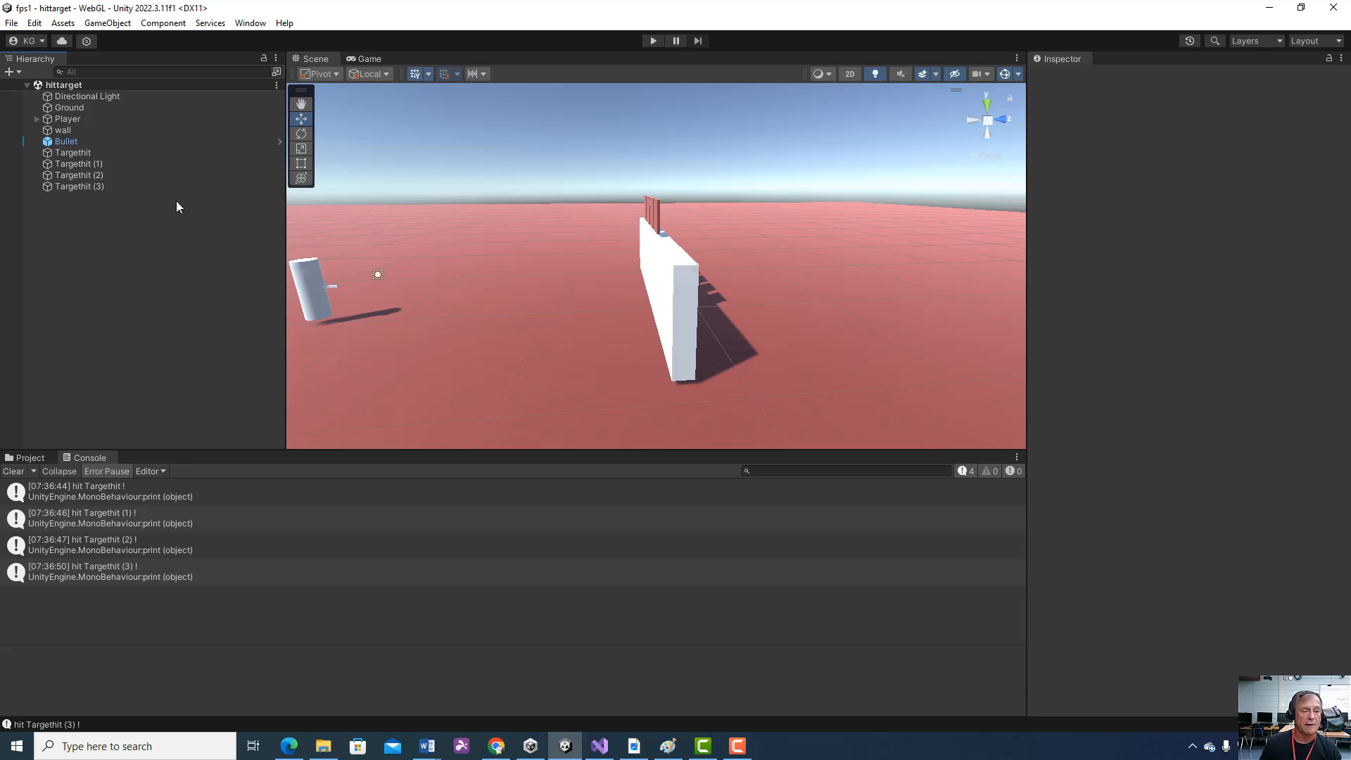
Set the wall's Y scale to 3 and lower it to a Y position of about 1.87
left_click(93, 132)
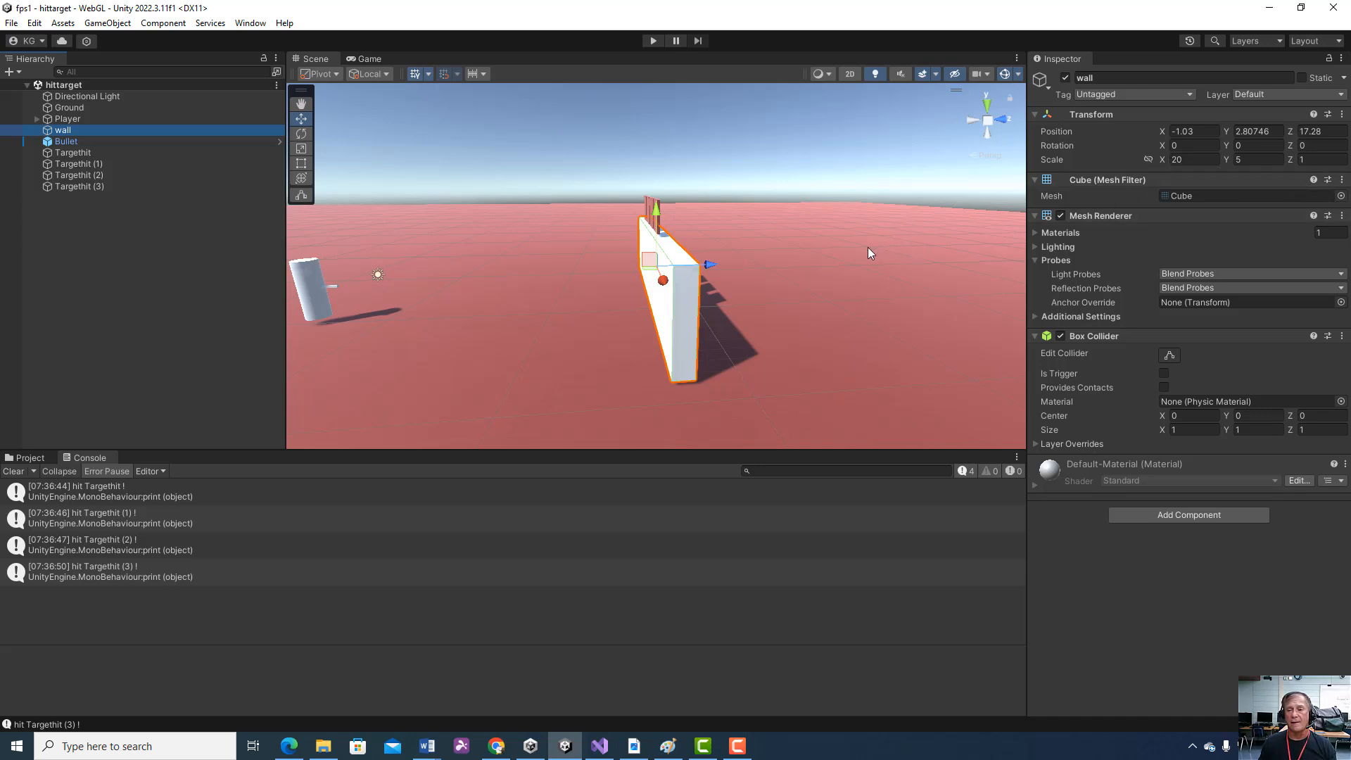
left_click(1261, 161)
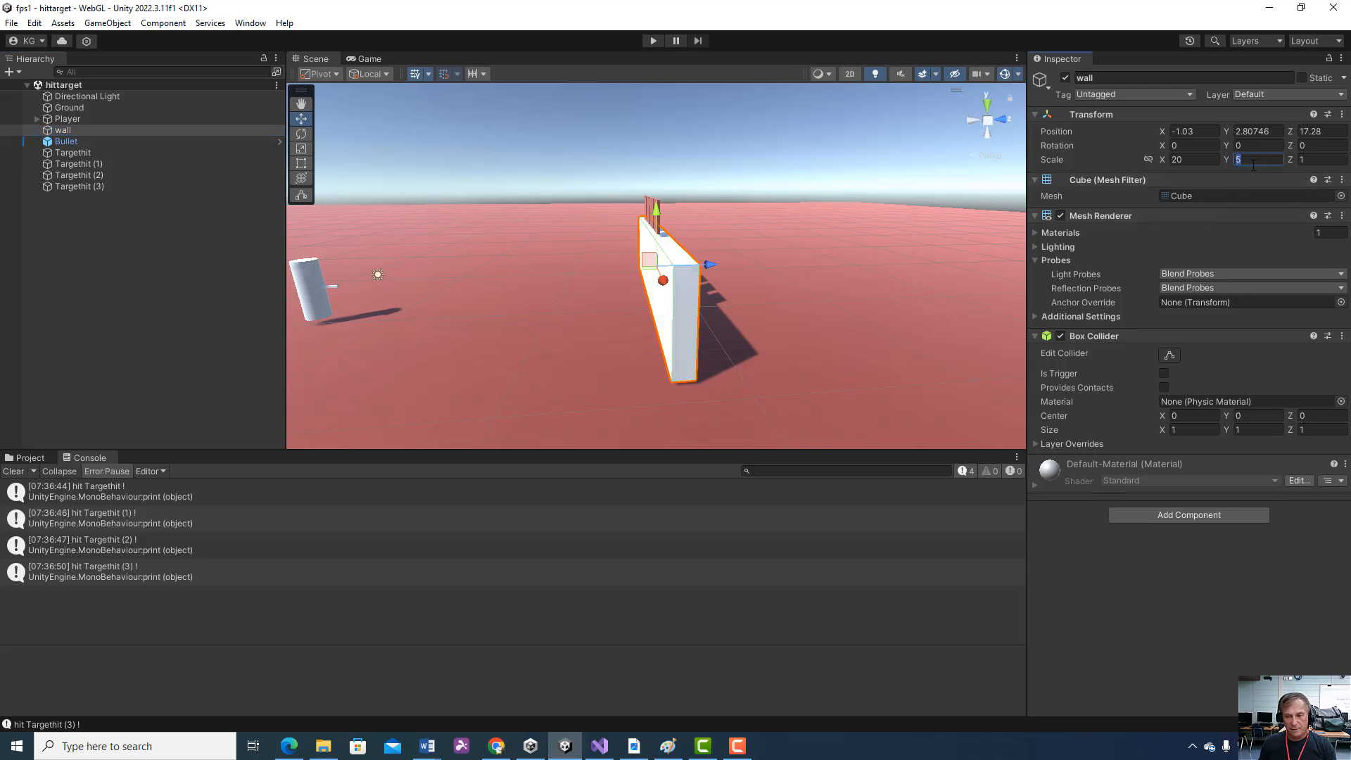
type("3")
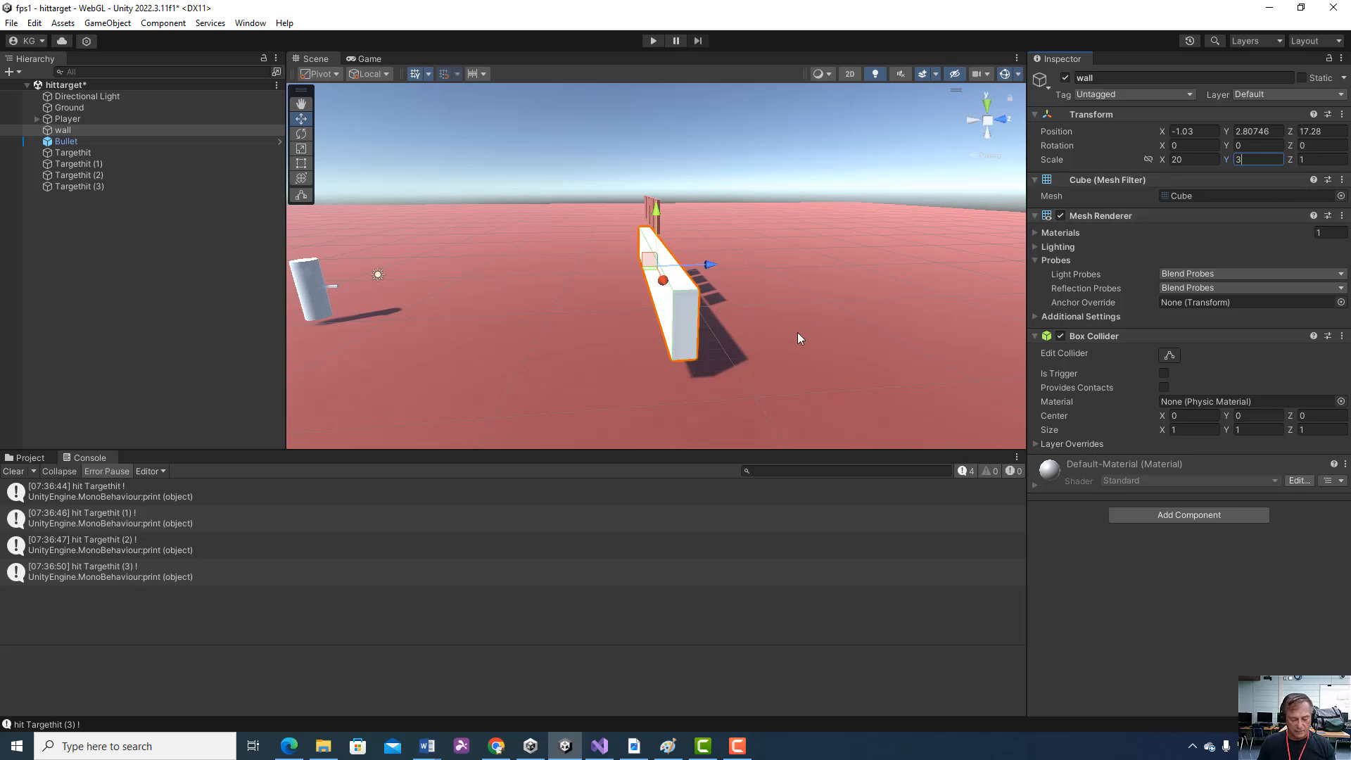
left_click_drag(797, 332, 846, 336, "alt")
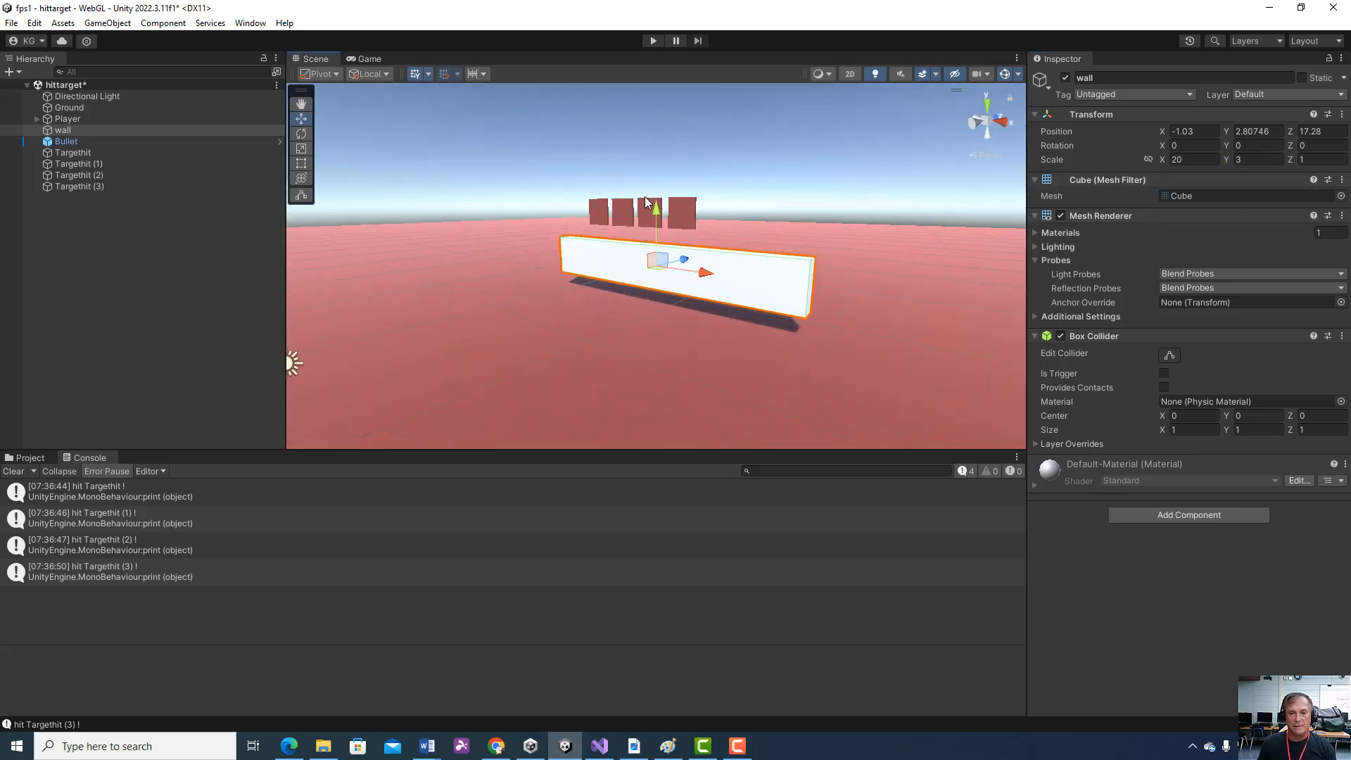
left_click_drag(657, 204, 656, 217)
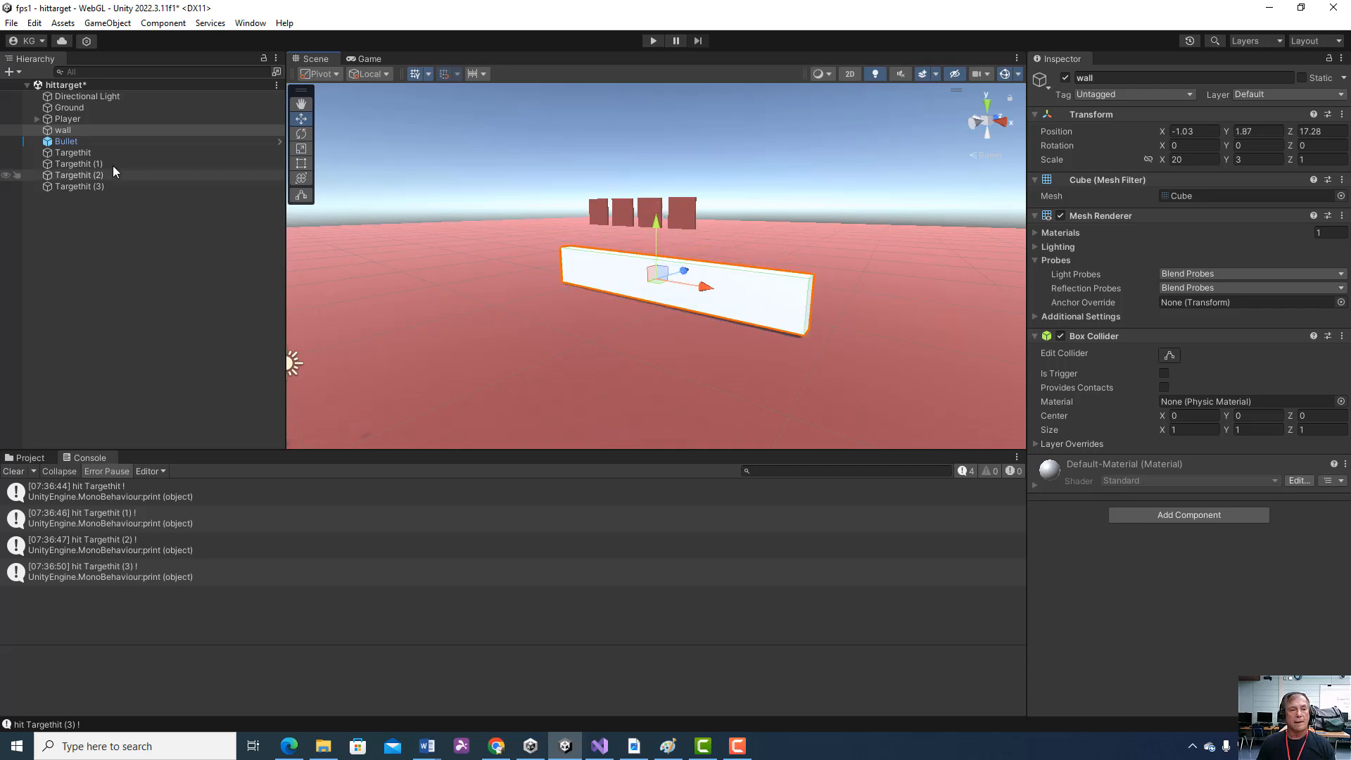
Lower all four Targethit objects together to a Y position of about 4.57, just above the wall
left_click(95, 152)
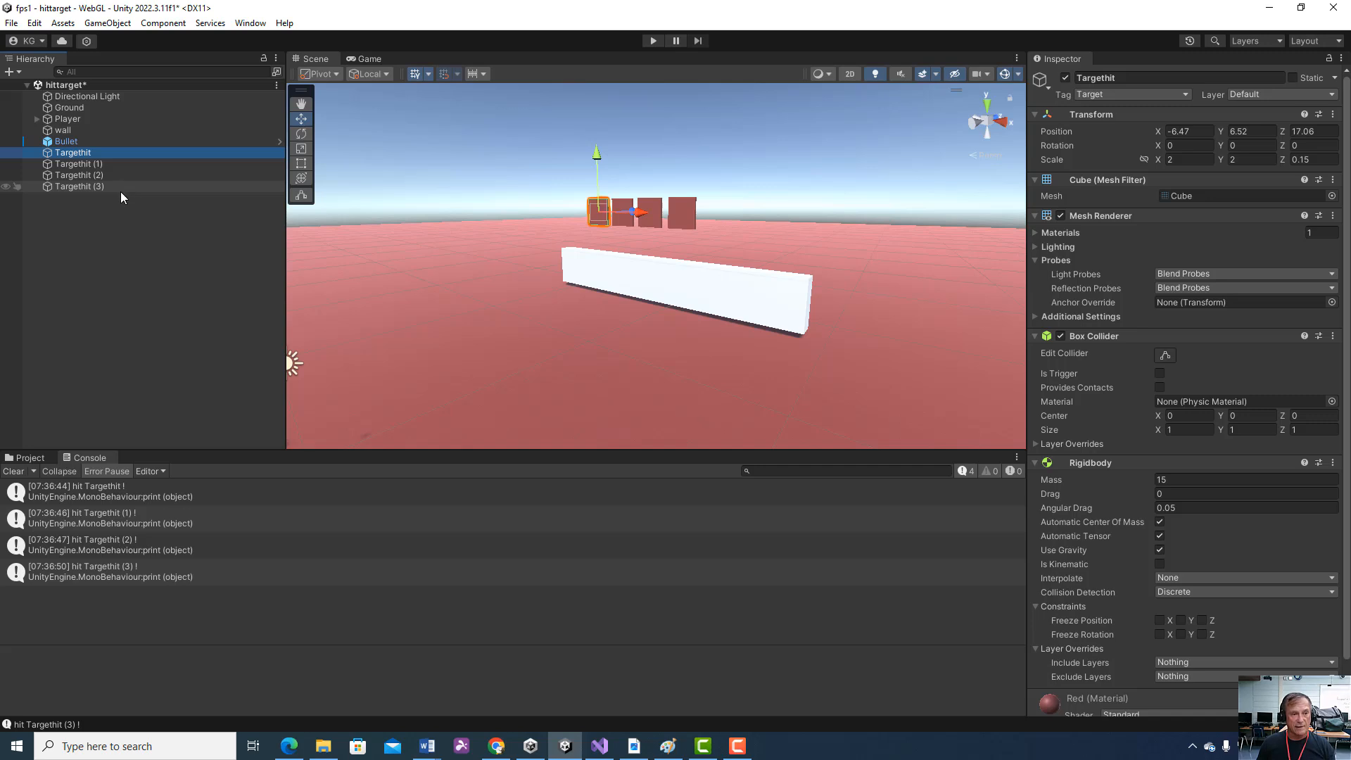
left_click(114, 187, "shift")
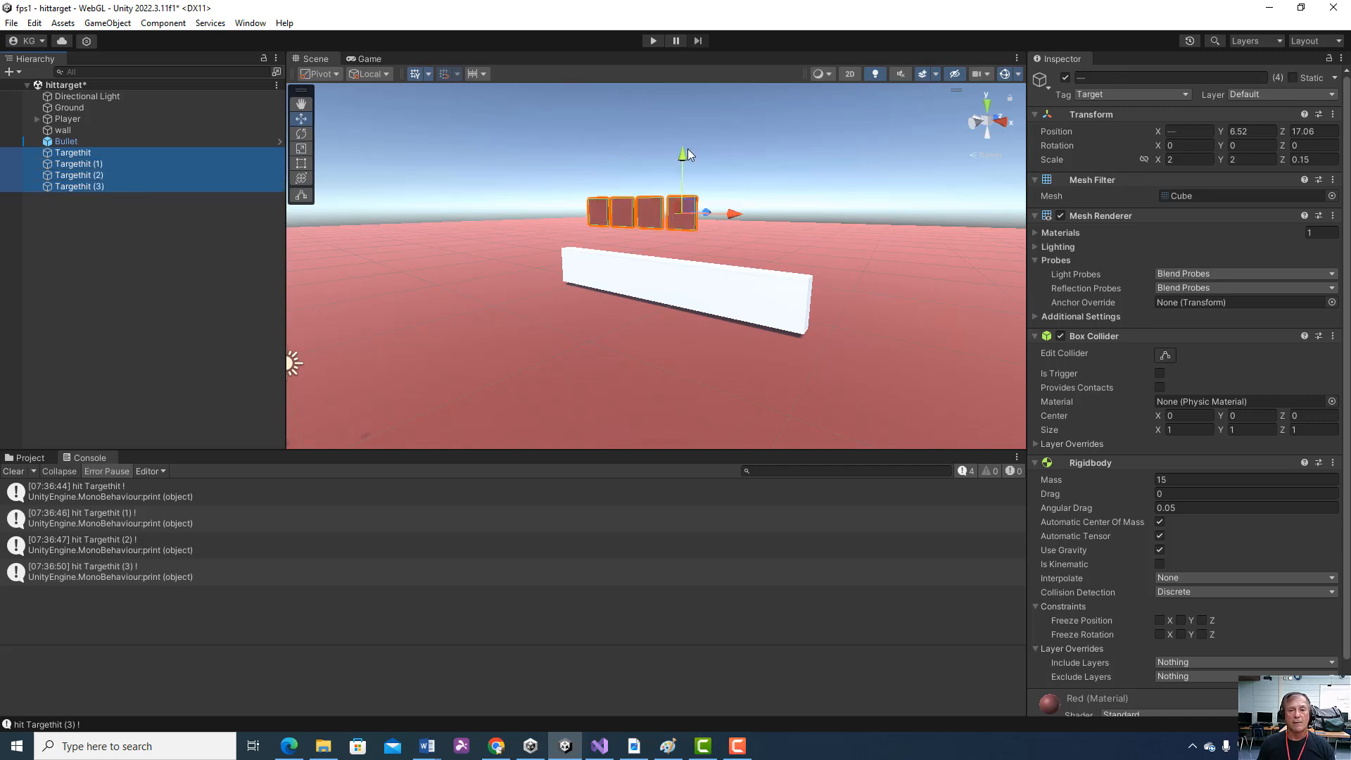
left_click_drag(684, 154, 676, 186)
Review the wall's scale and the name and scale of the Targethit object
left_click(109, 131)
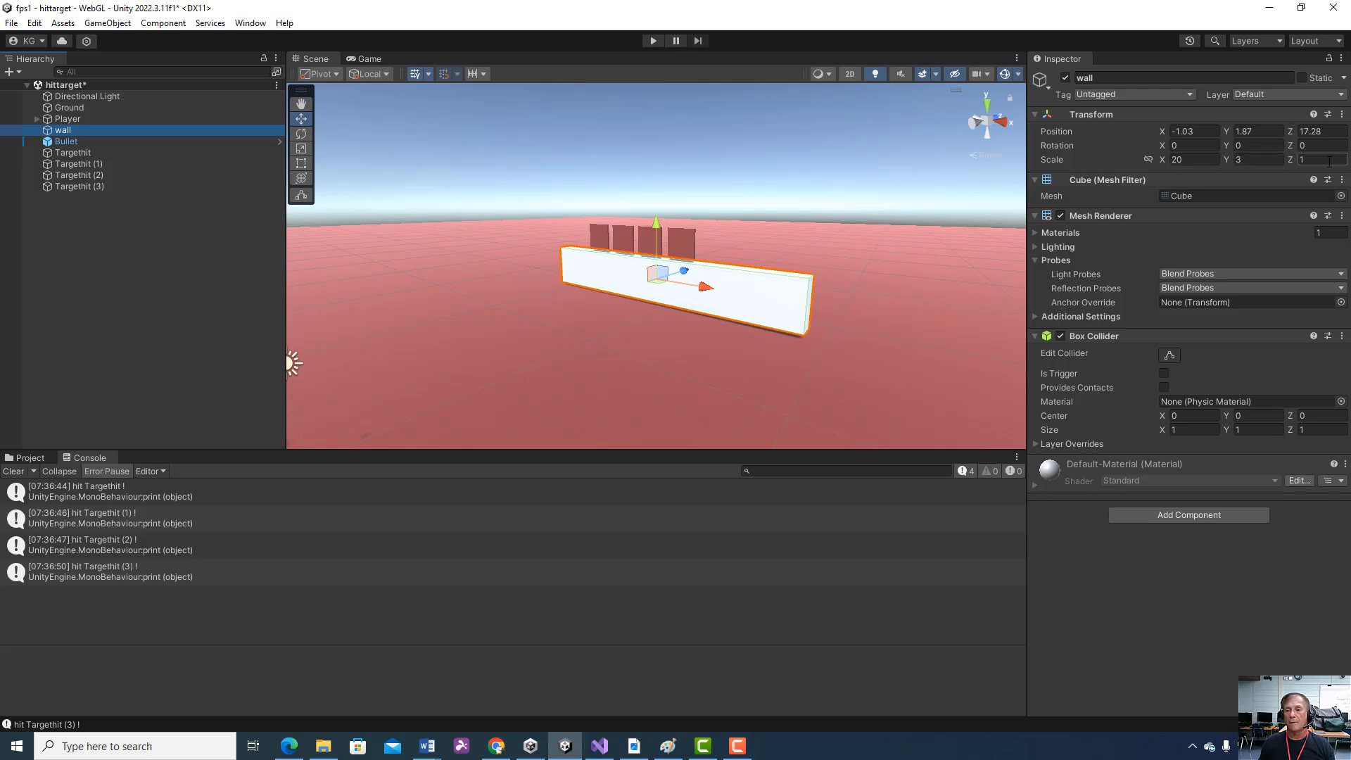
left_click(1215, 160)
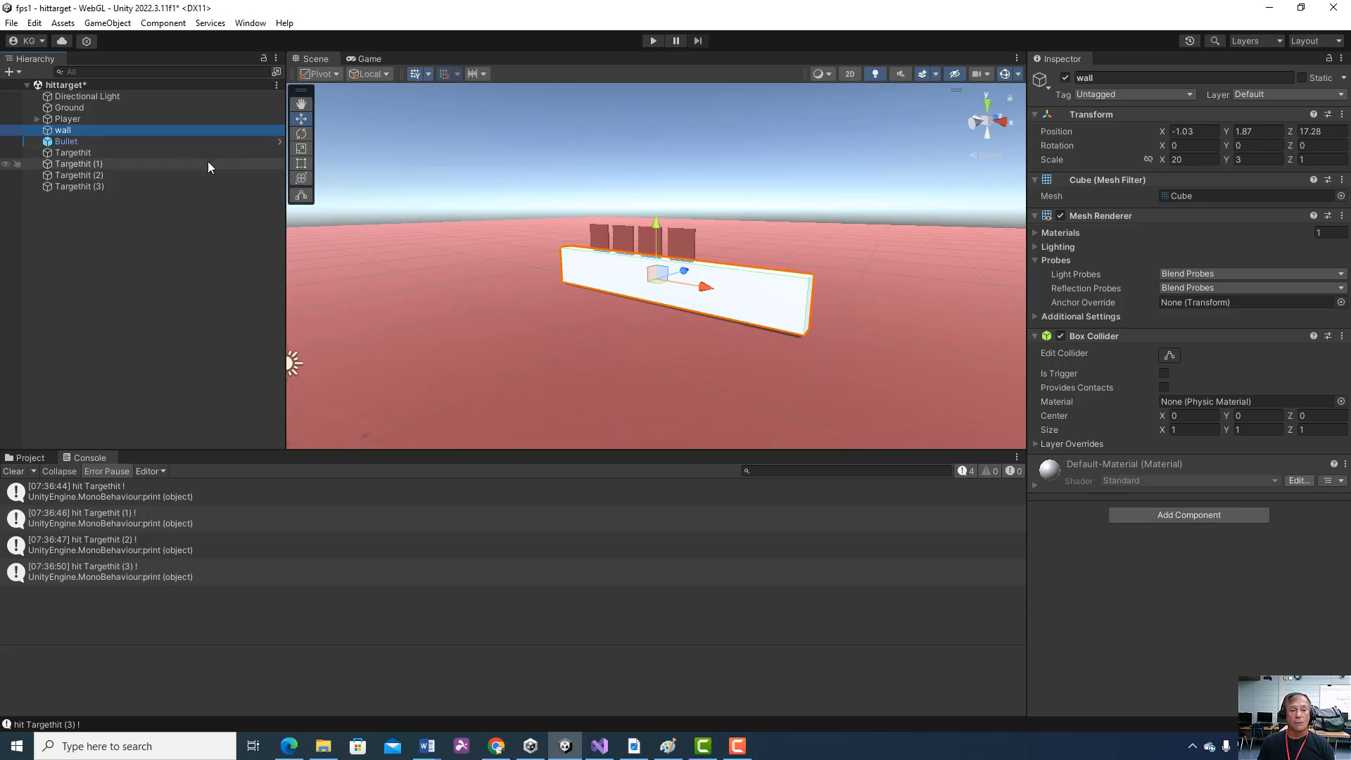
left_click(123, 154)
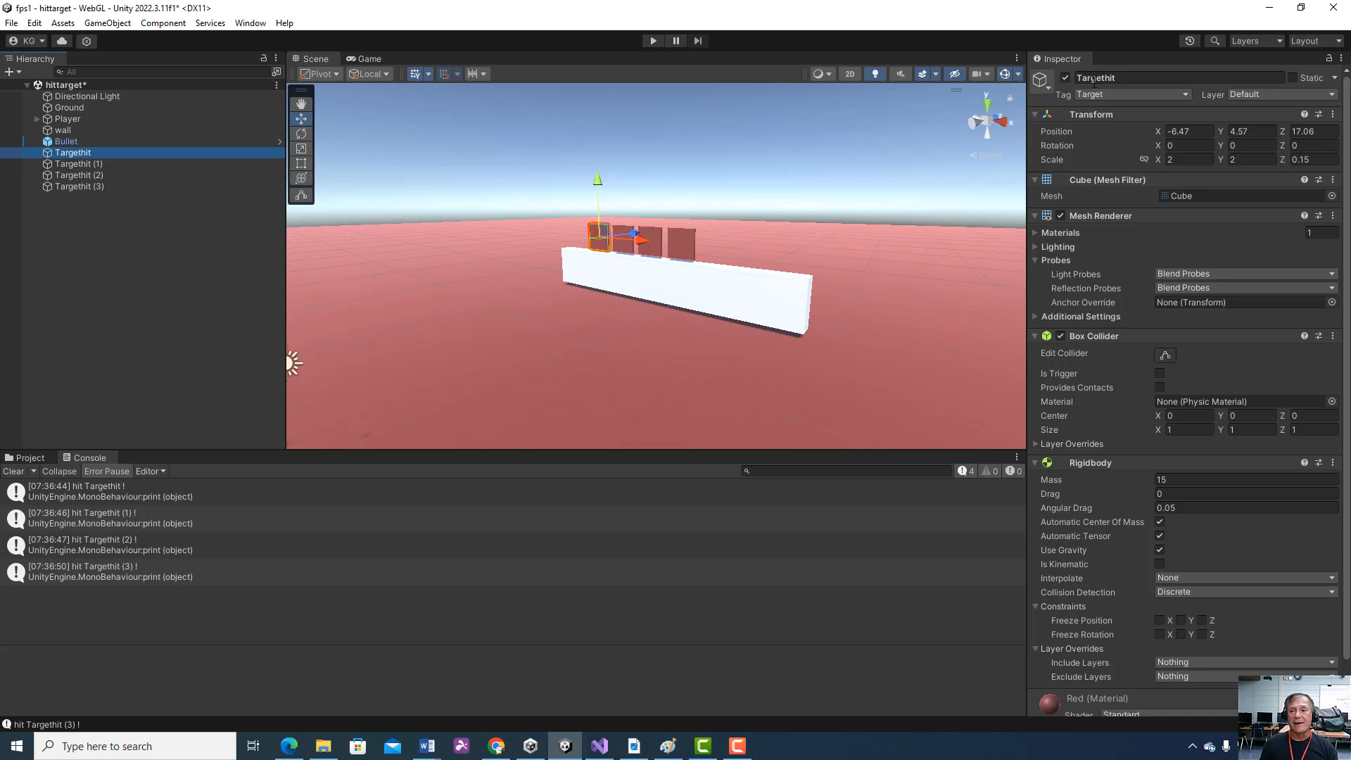
left_click(1141, 78)
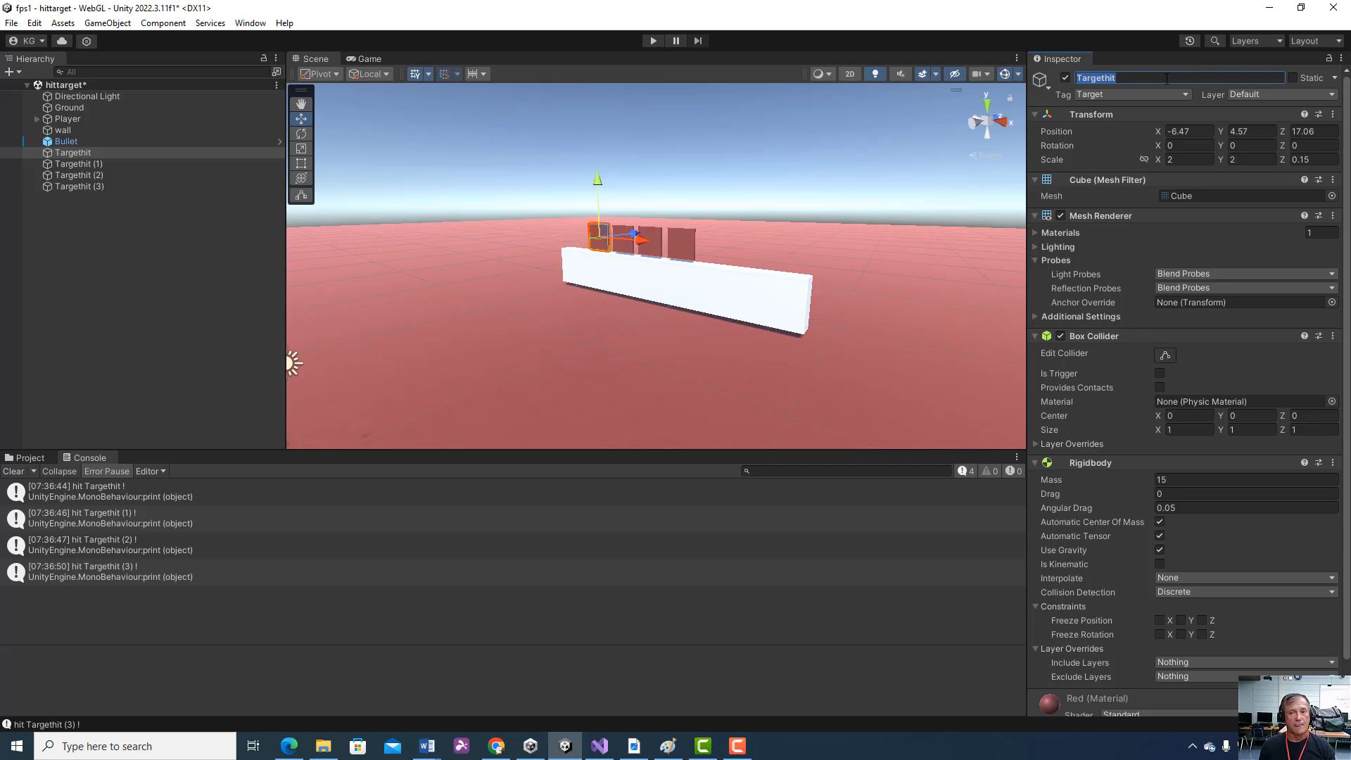
left_click(1204, 159)
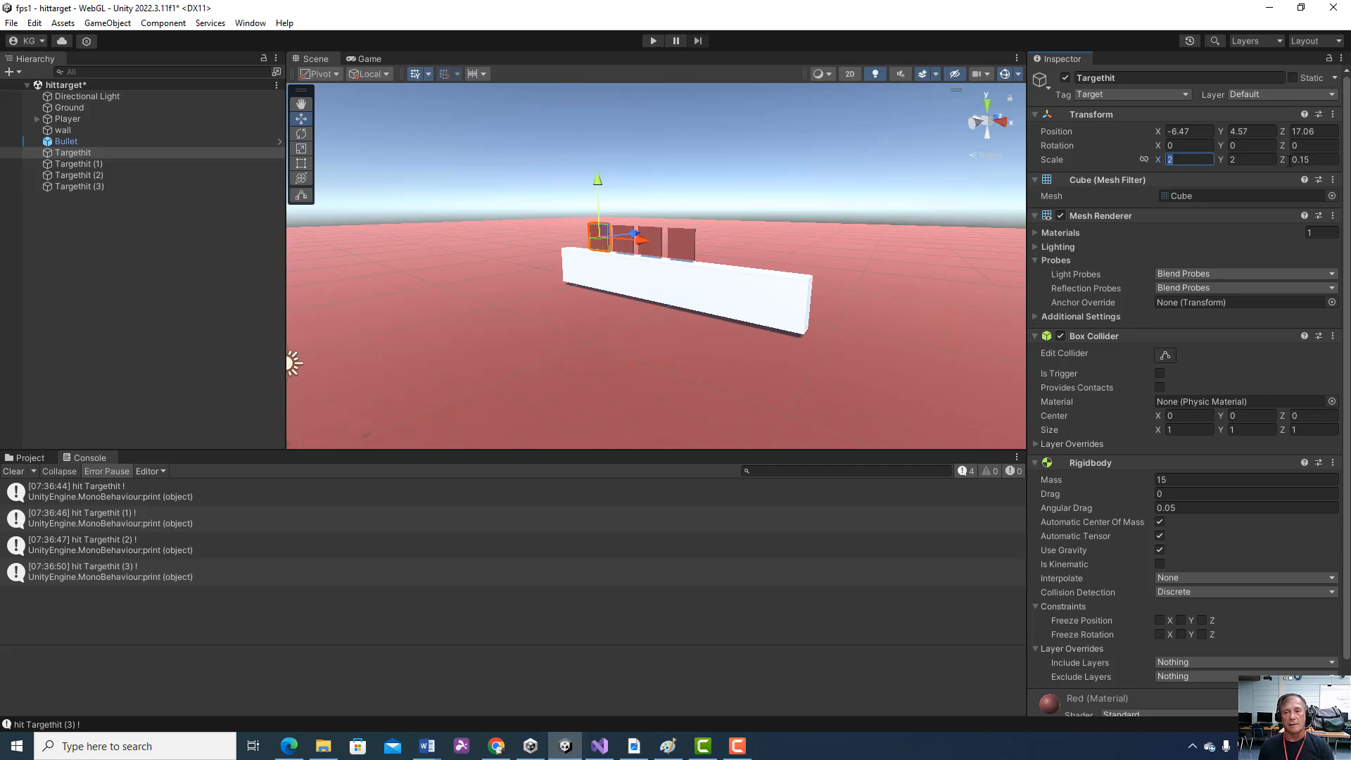
left_click(1126, 80)
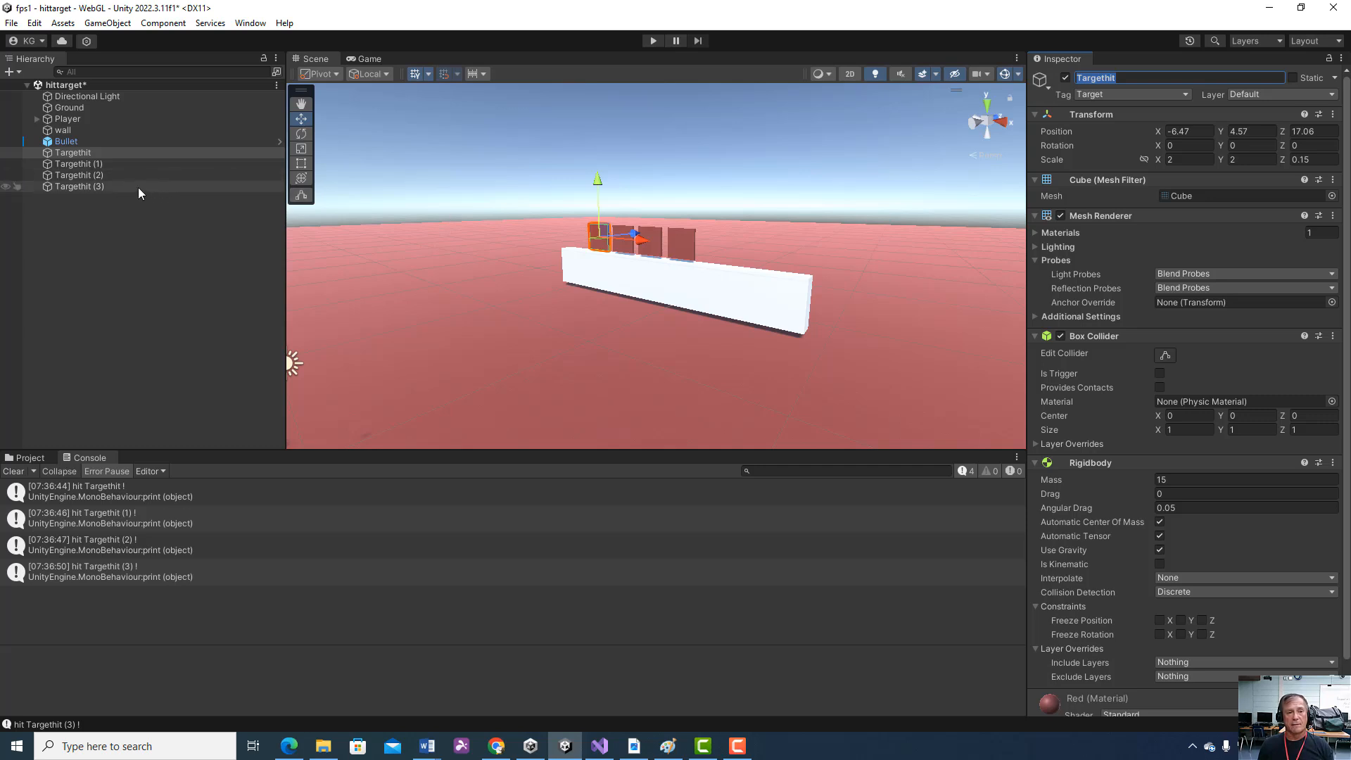
Duplicate Targethit, place the copy at about X 3.67 as the fifth target in the row, and list it after Targethit (3)
right_click(73, 154)
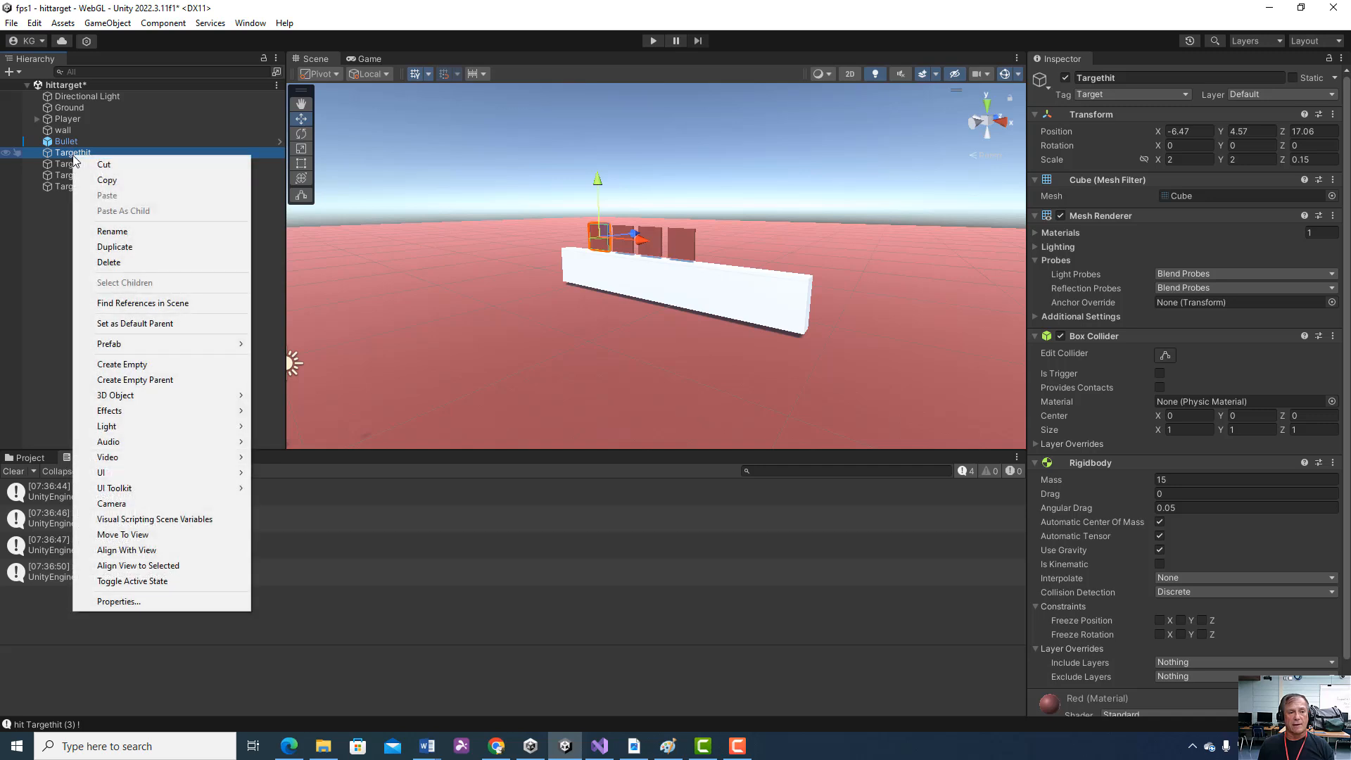
left_click(114, 247)
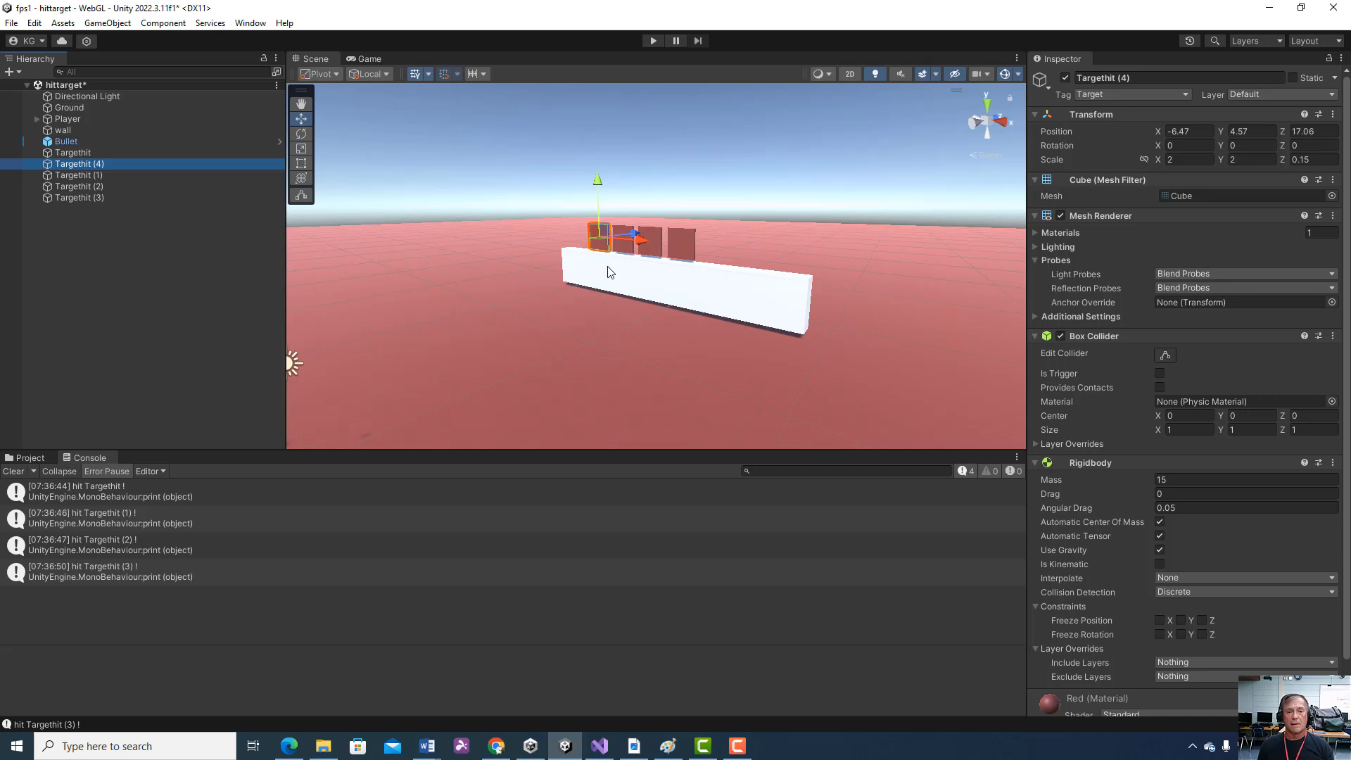
left_click_drag(640, 238, 770, 276)
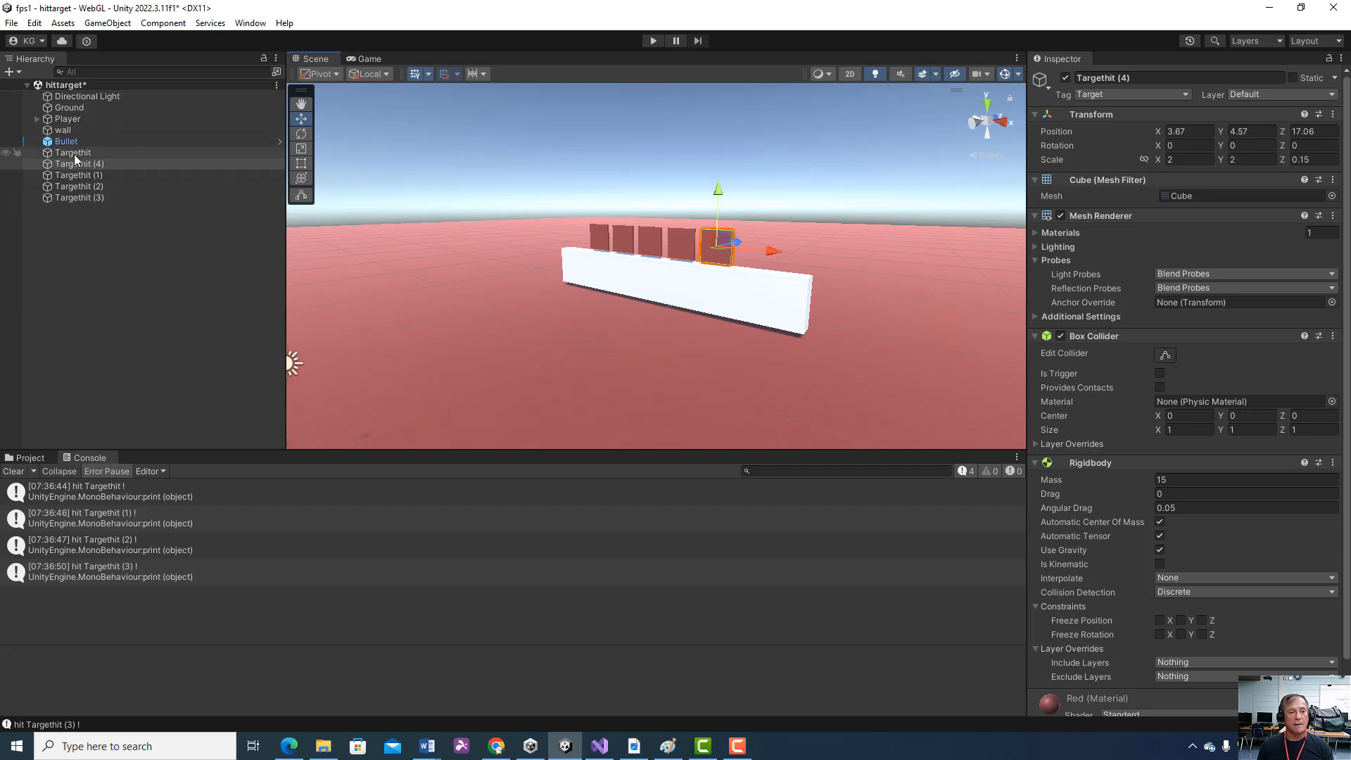
left_click_drag(72, 163, 62, 207)
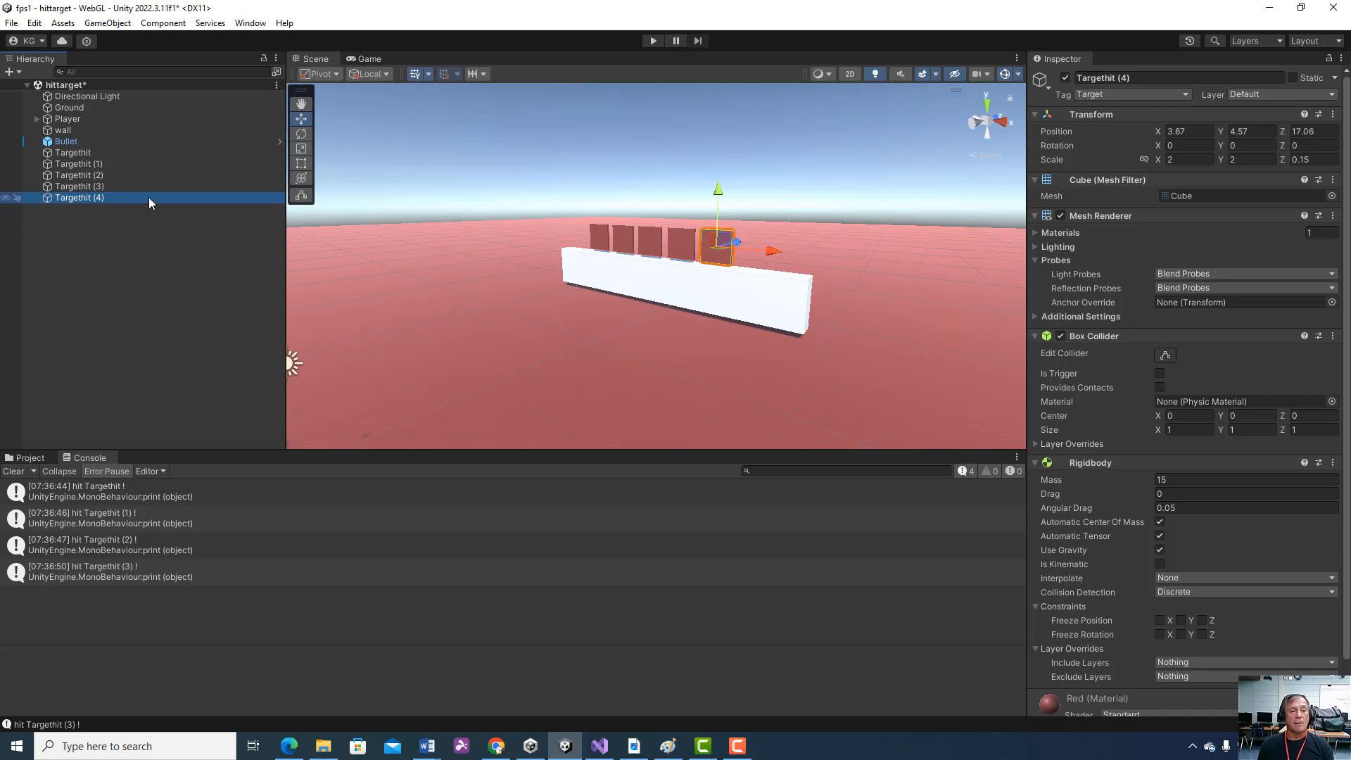
Examine the Rigidbody mass of Targethit and the weapon script settings of Dummy Weapon under the player's Camera Point
left_click(95, 154)
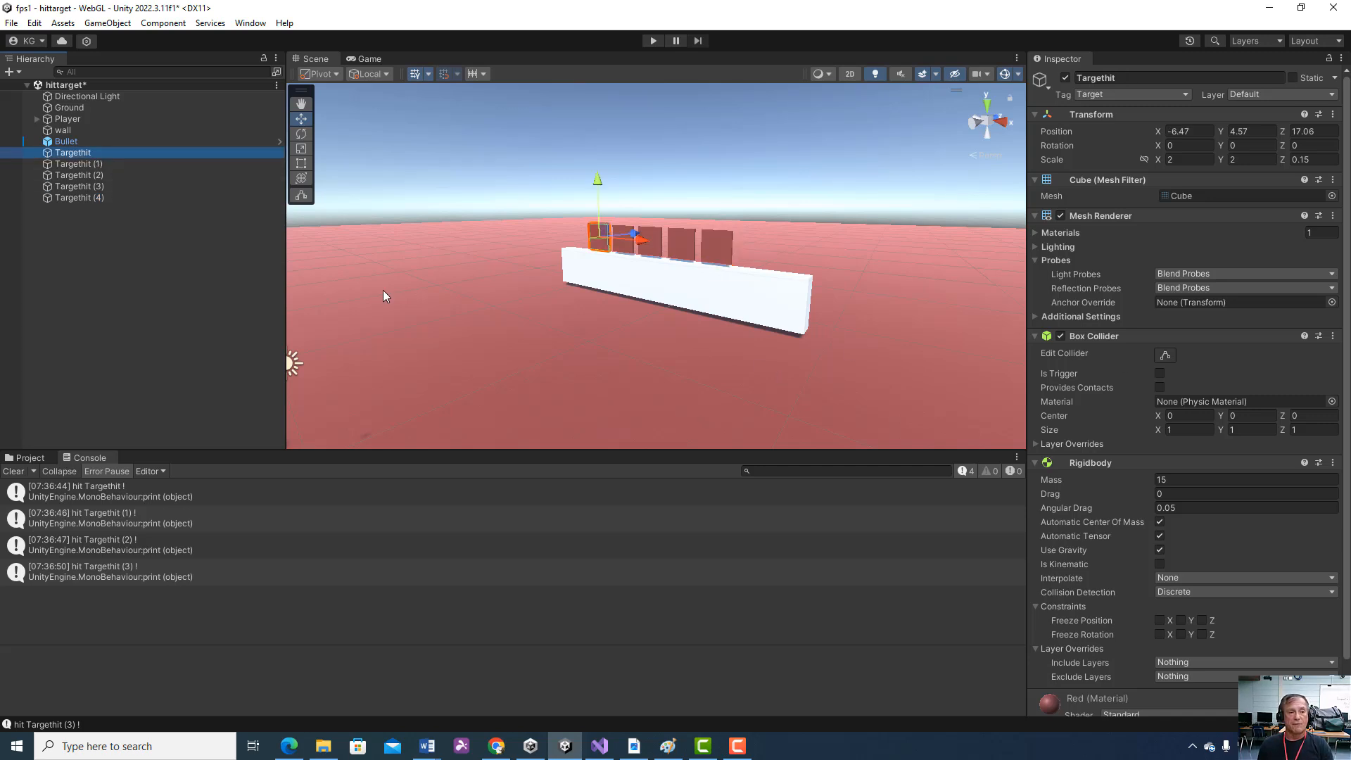
scroll(383, 296, "down", 2)
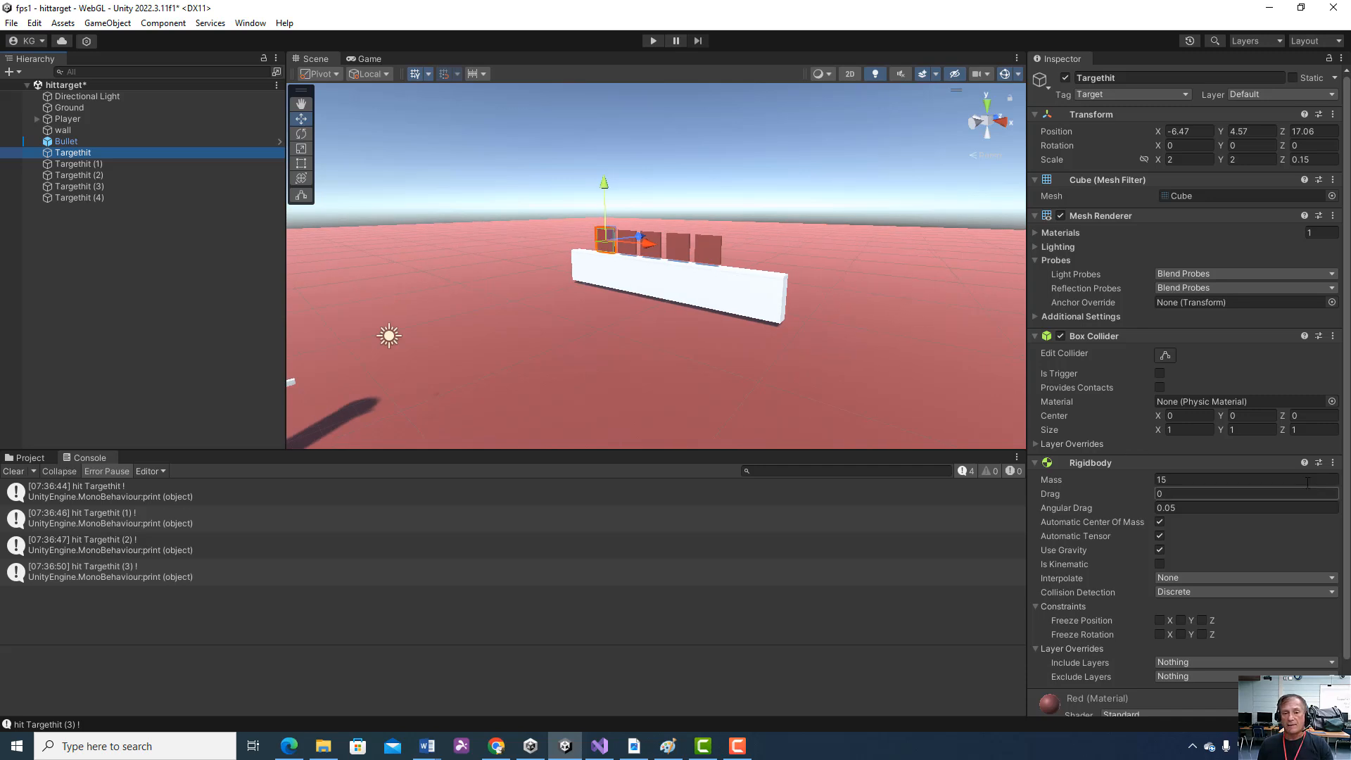
scroll(1295, 484, "down", 2)
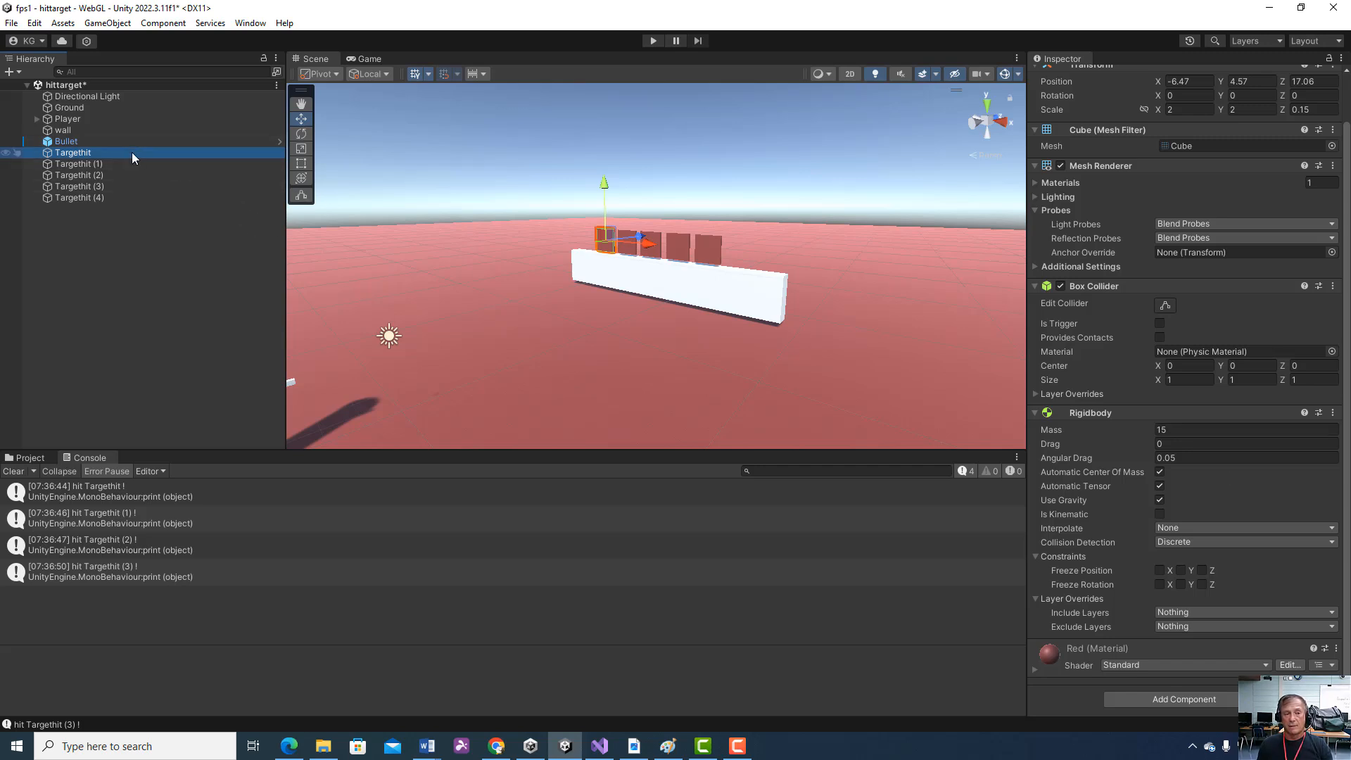
left_click(1181, 430)
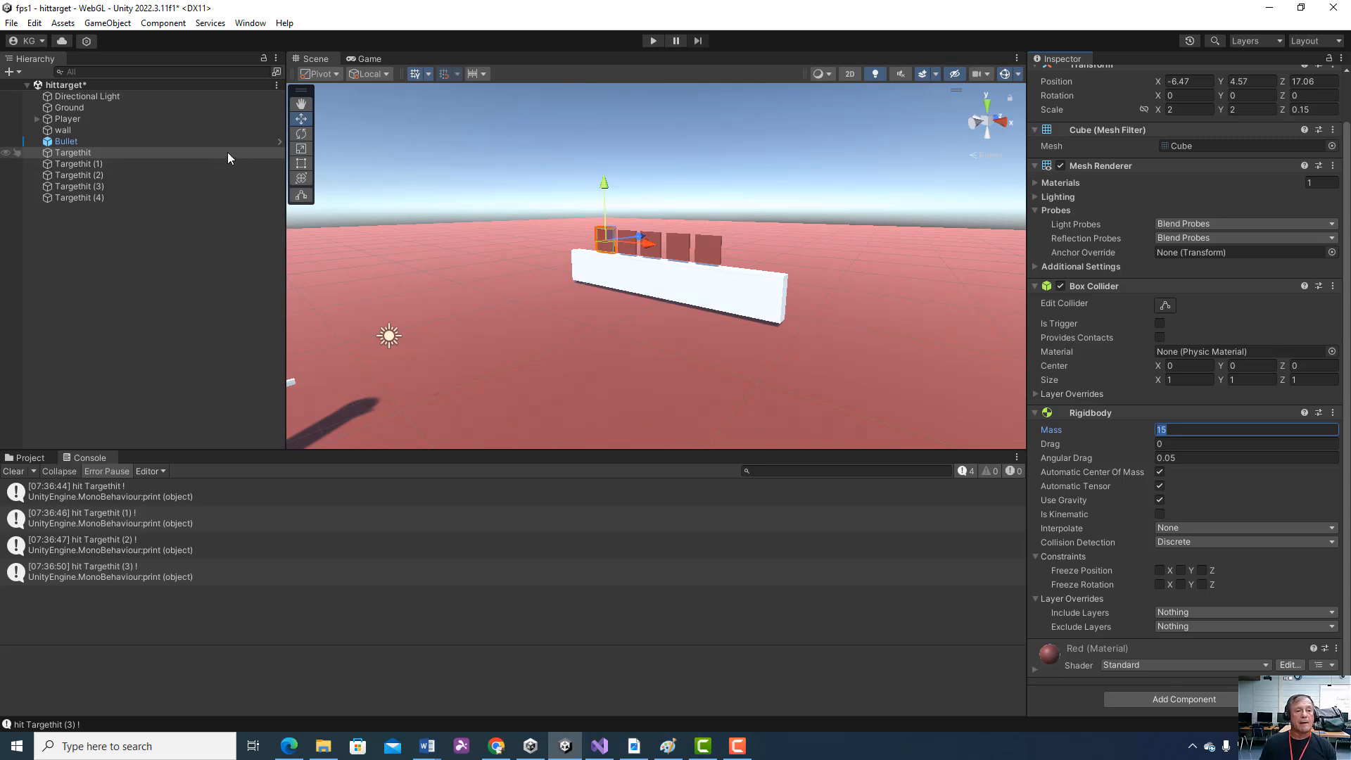
left_click(37, 119)
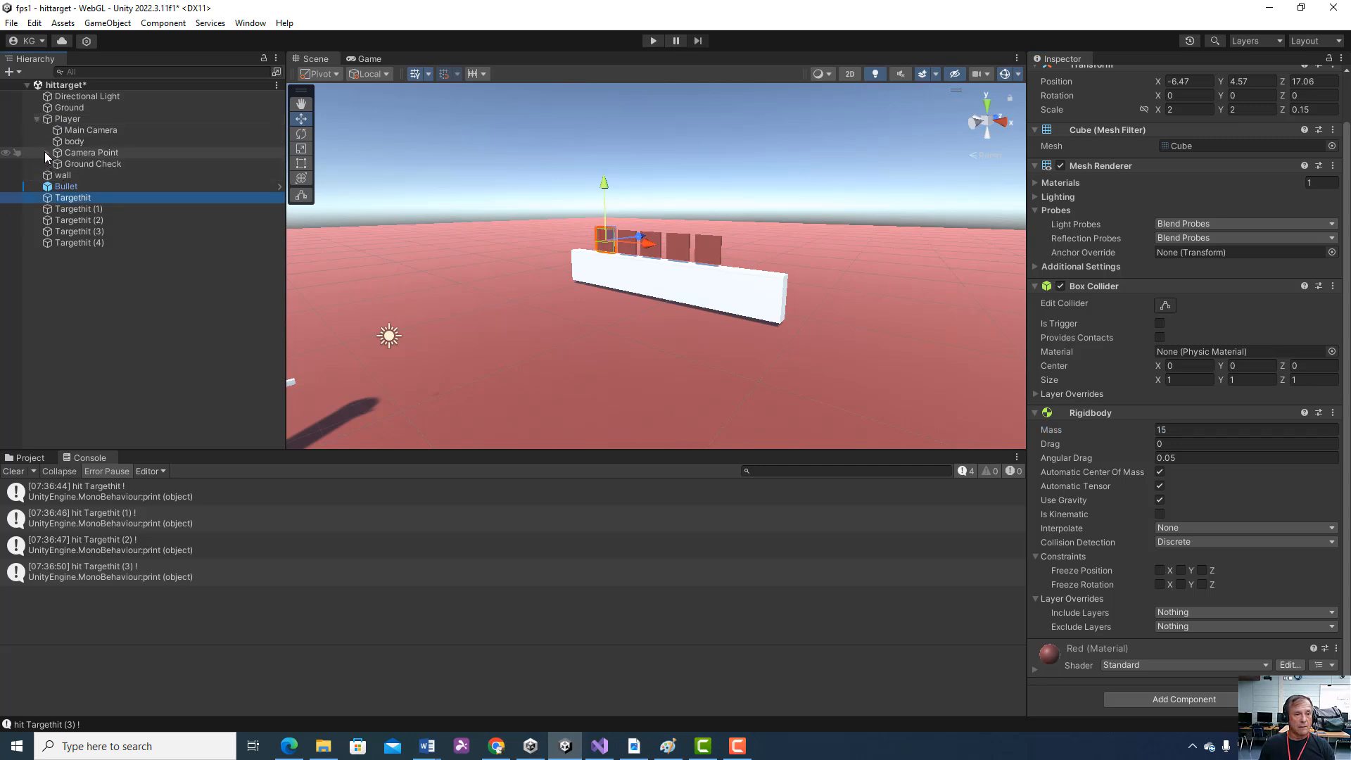
left_click(46, 152)
left_click(124, 166)
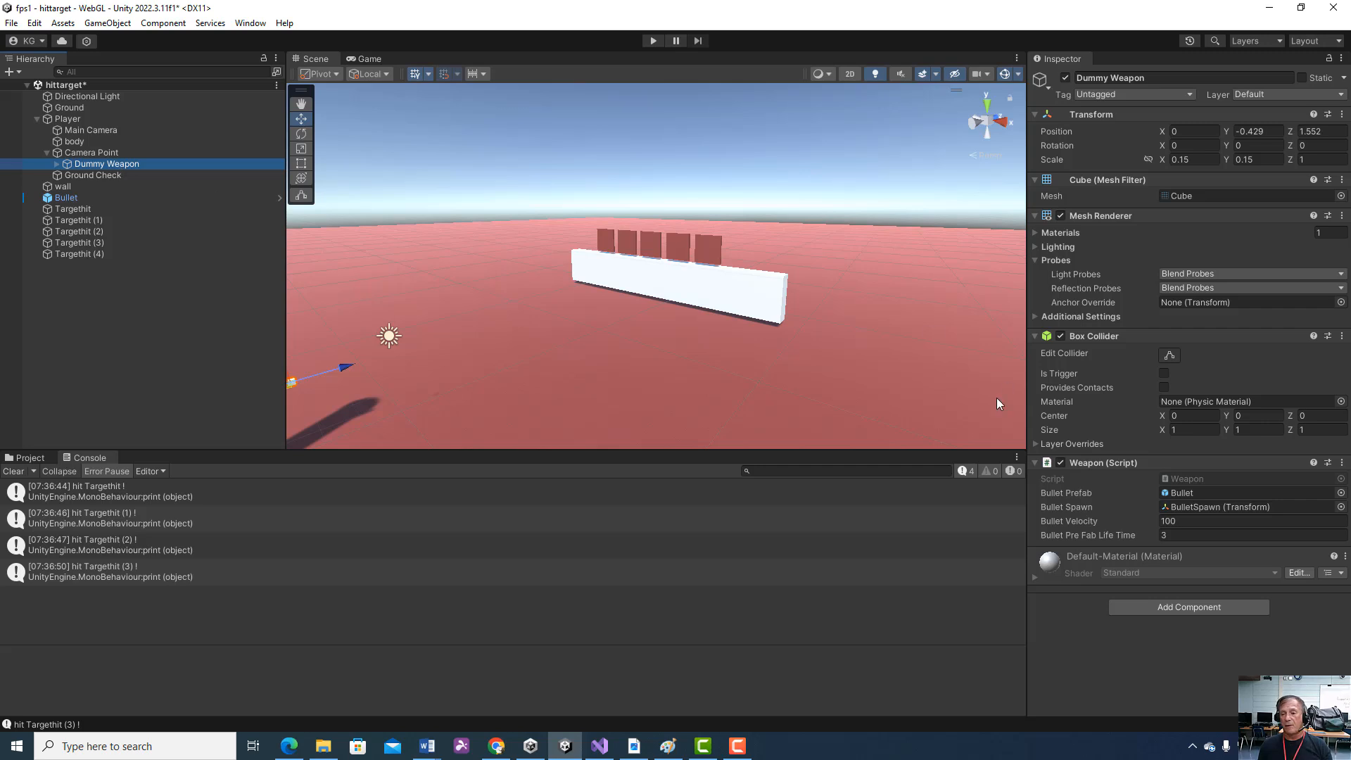
Play-test the scene by shooting the targets above the wall, and stop play mode
left_click(653, 41)
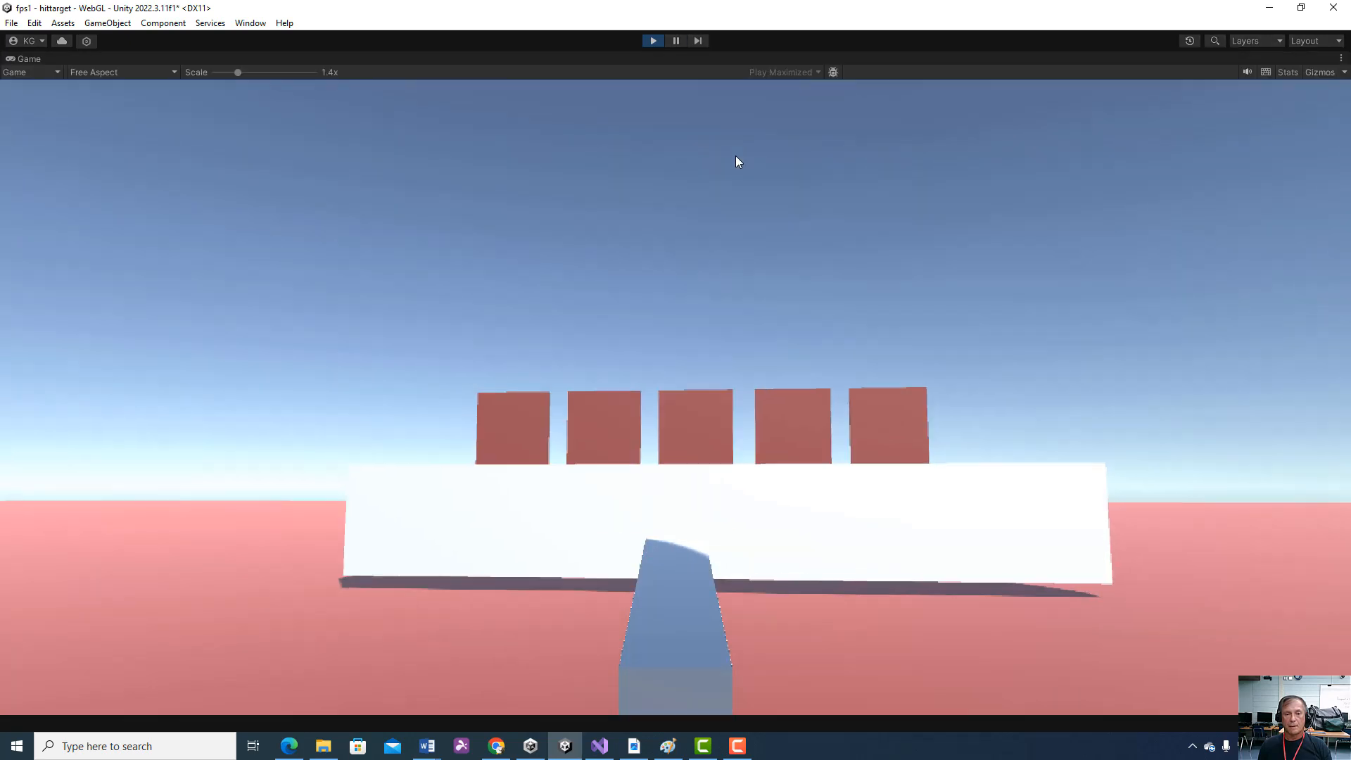
left_click(736, 156)
left_click(721, 158)
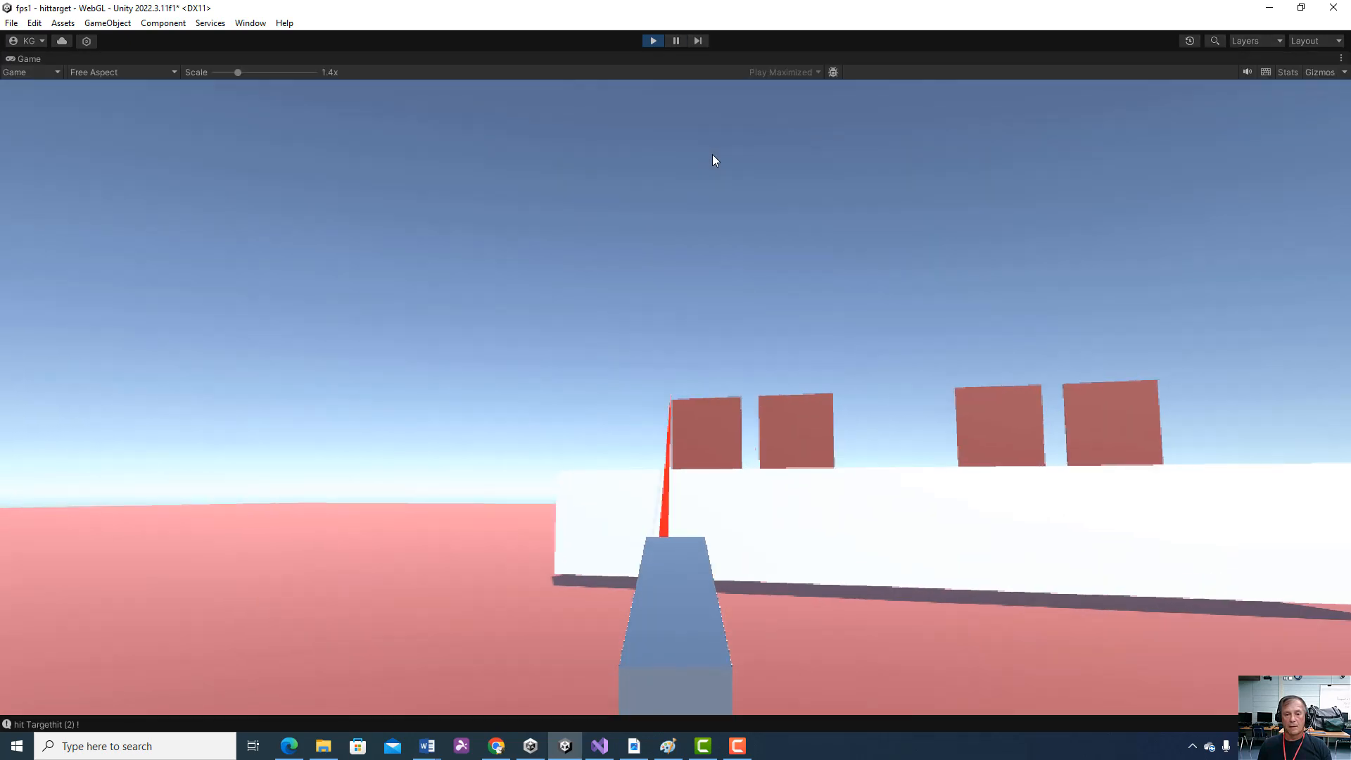
left_click(716, 155)
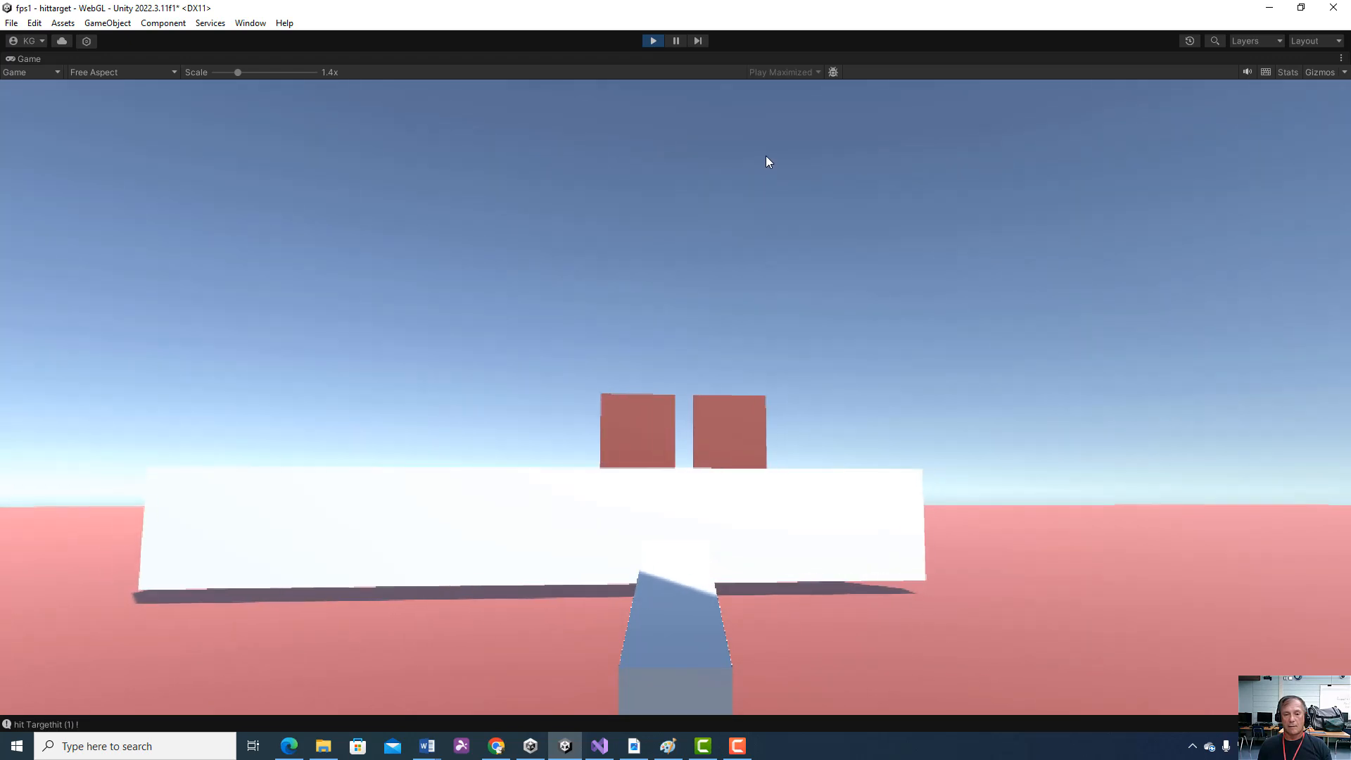
left_click(766, 156)
left_click(777, 158)
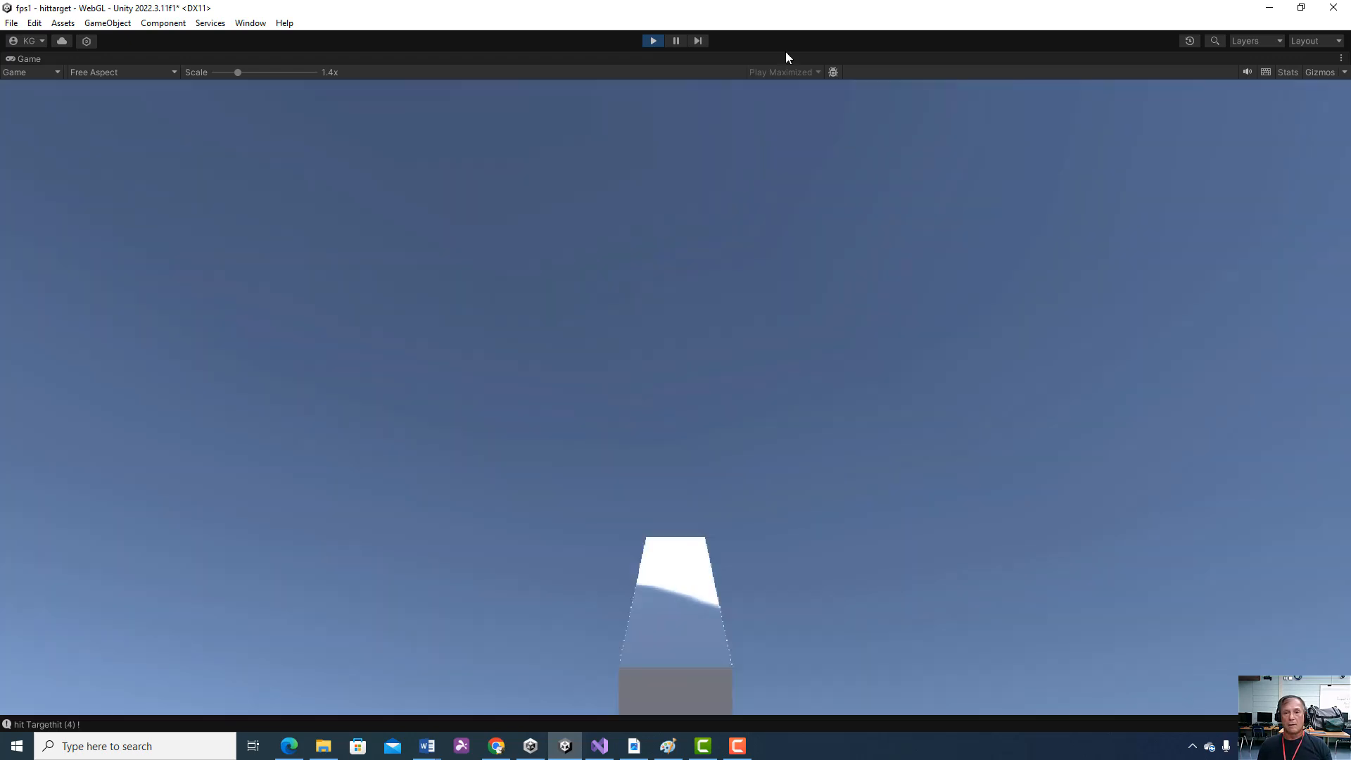
left_click(653, 40)
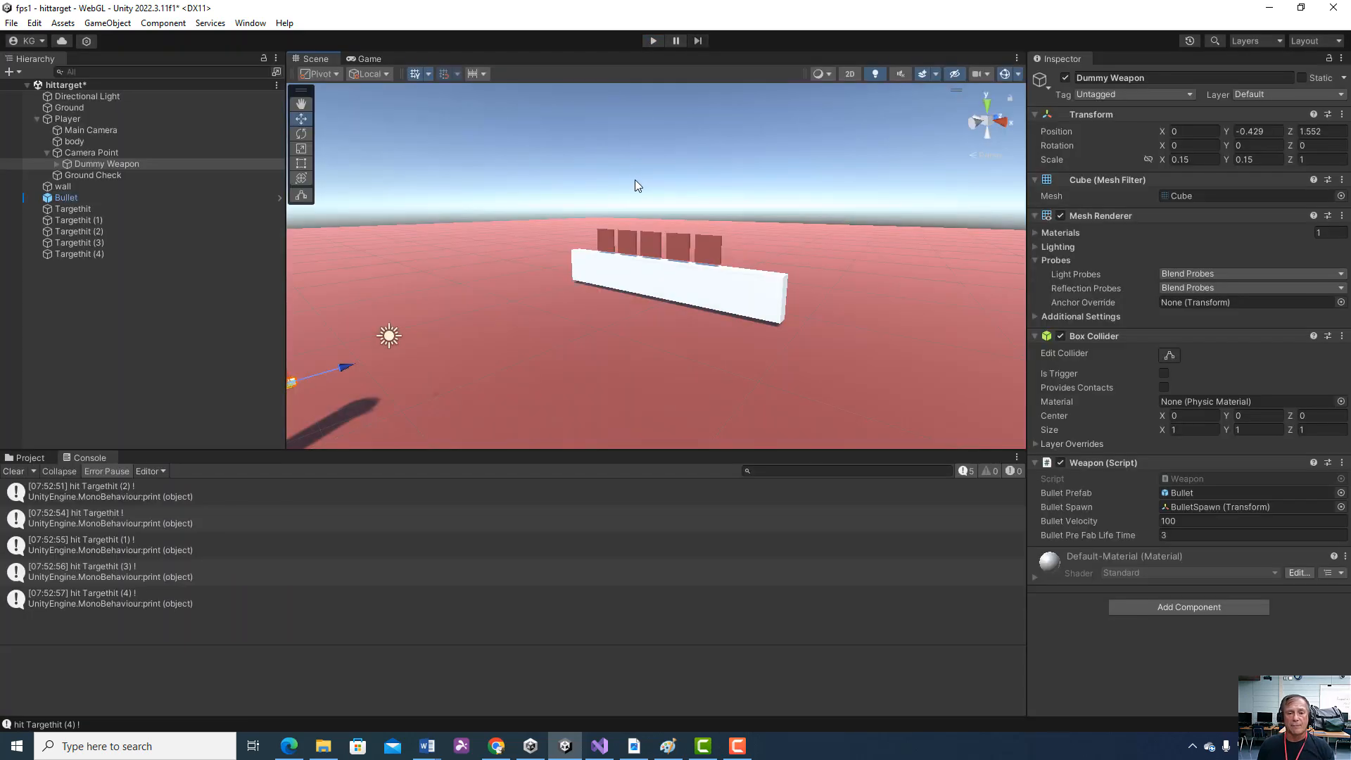
Lower the wall slightly along the Y axis
left_click(98, 186)
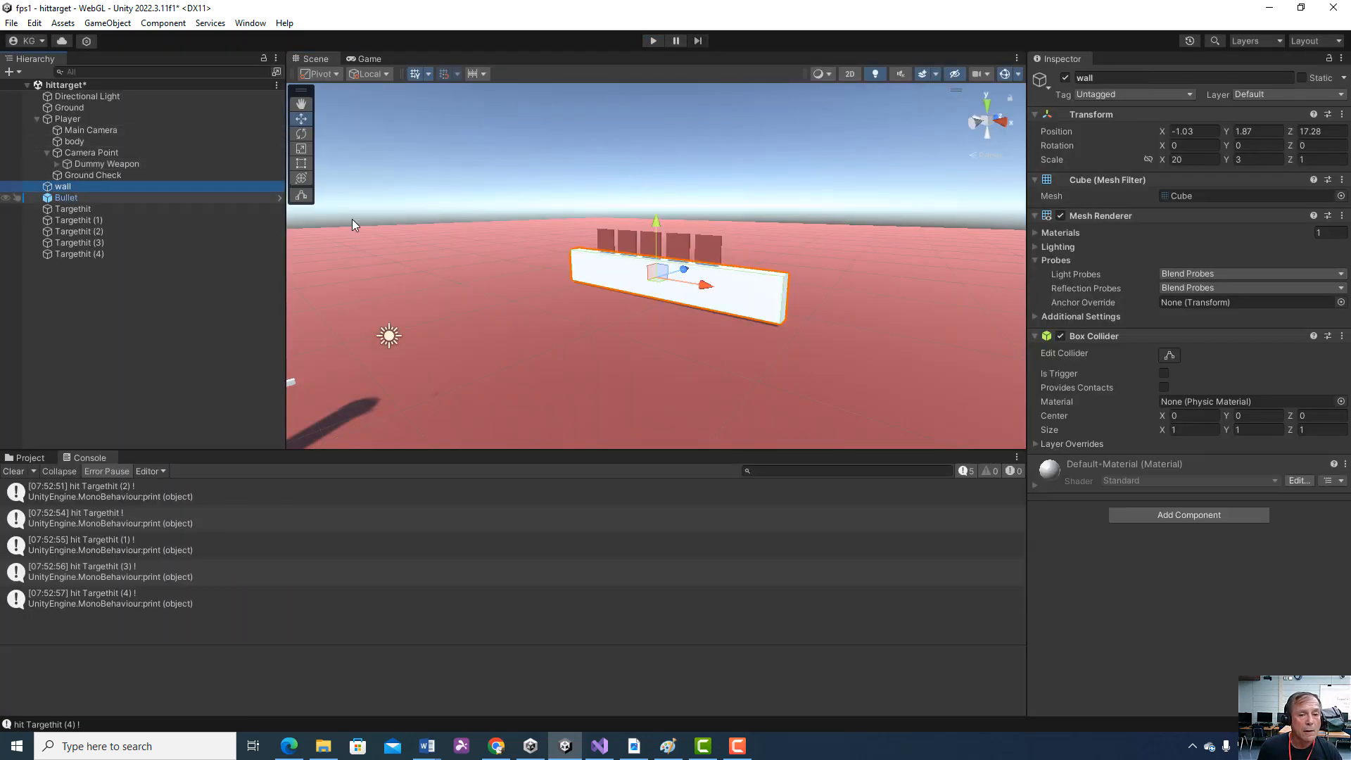
left_click(655, 223)
left_click_drag(654, 223, 653, 227)
Select all five Targethit objects and lower them together to about Y 4.13, onto the top of the wall
left_click(116, 209)
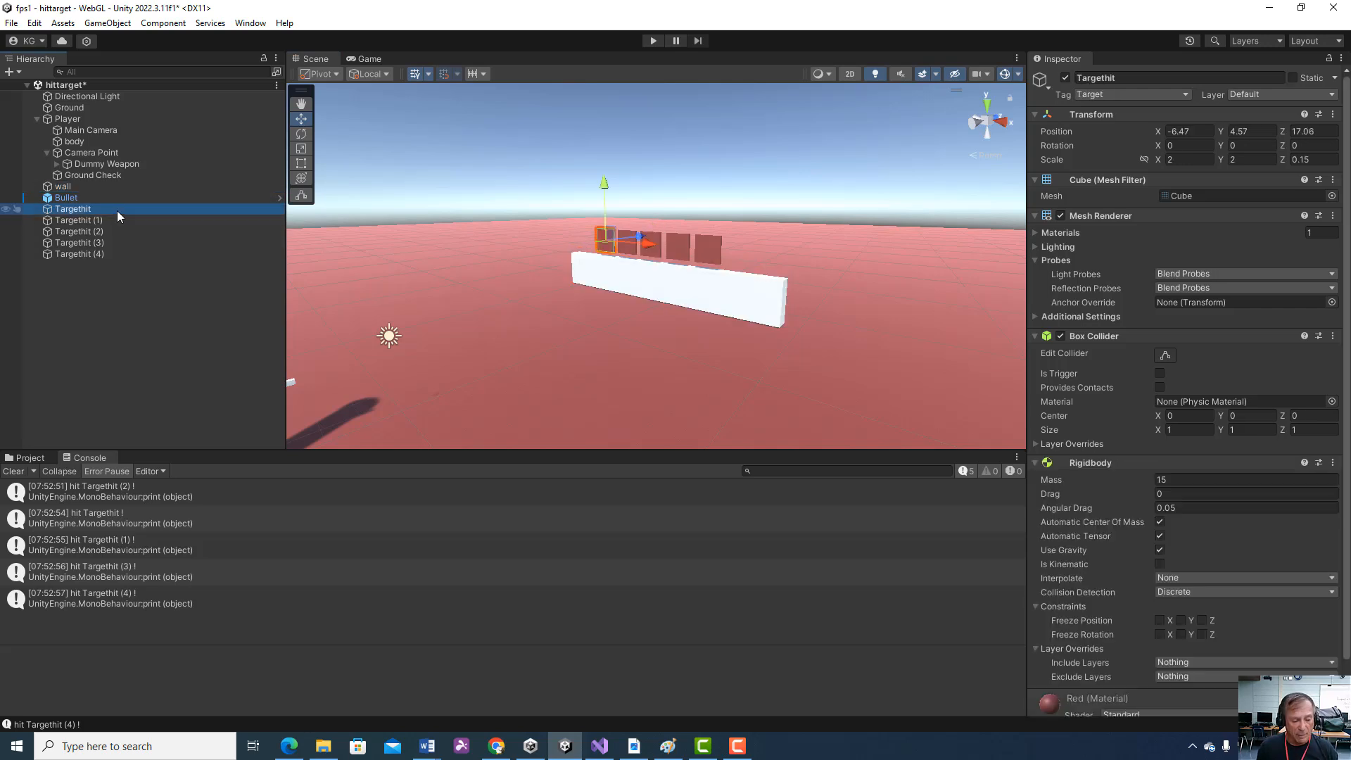
left_click(117, 254, "shift")
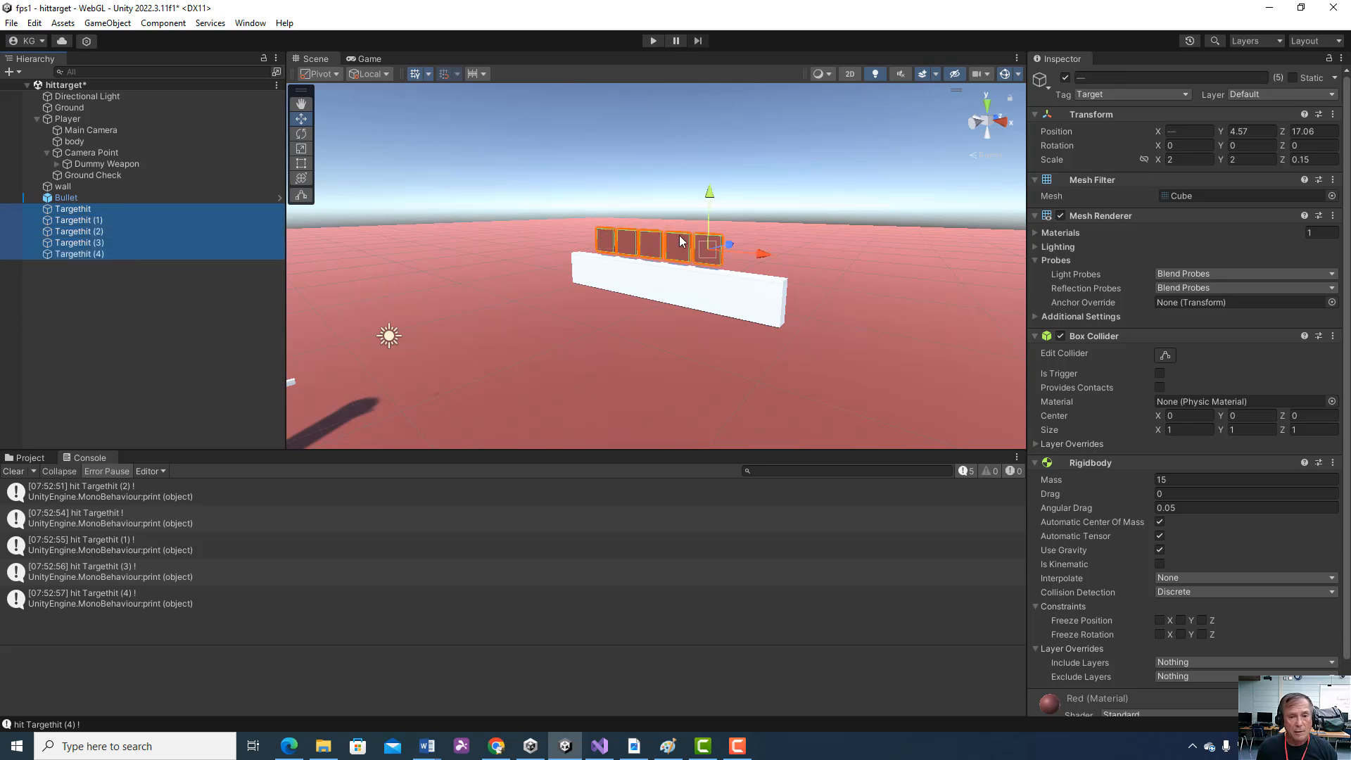
left_click_drag(711, 199, 709, 204)
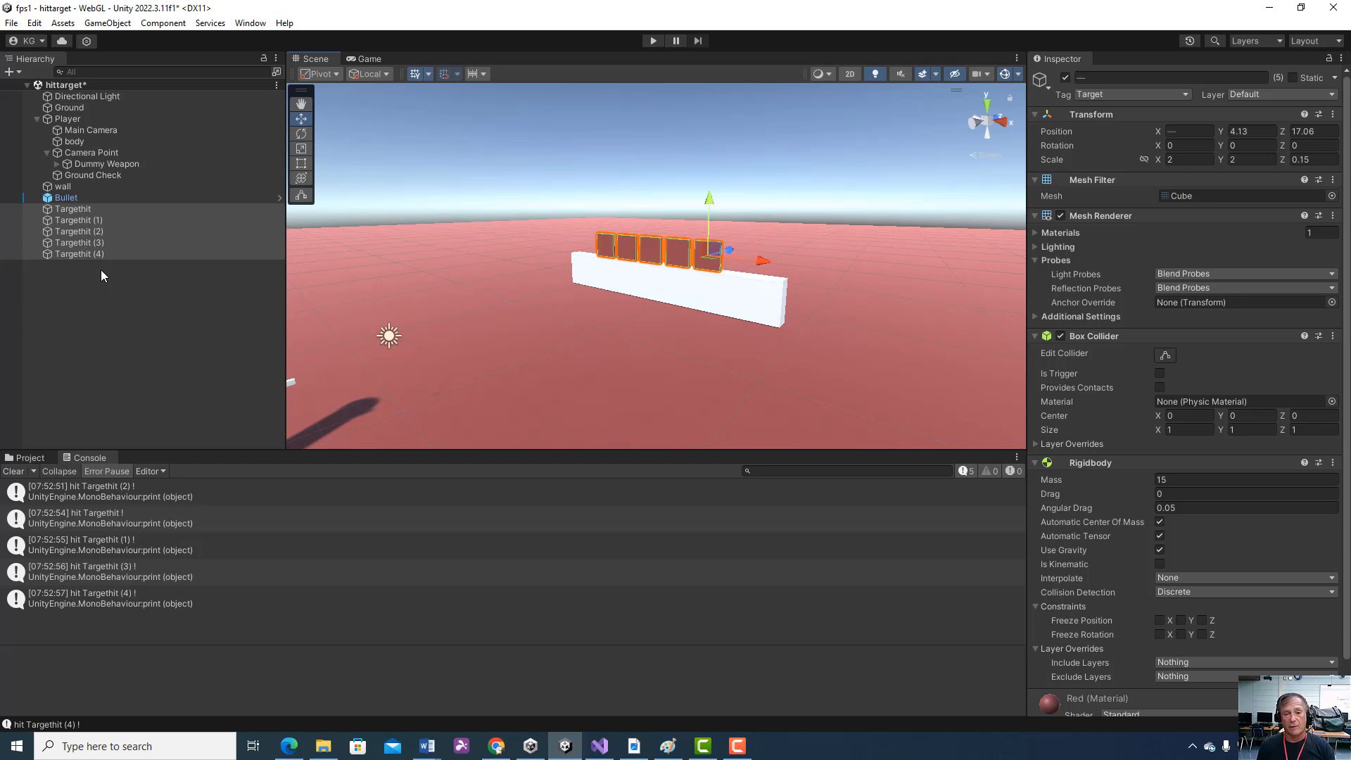
Play-test the hittarget scene by shooting at the lowered targets on the wall, and stop play mode
left_click(654, 41)
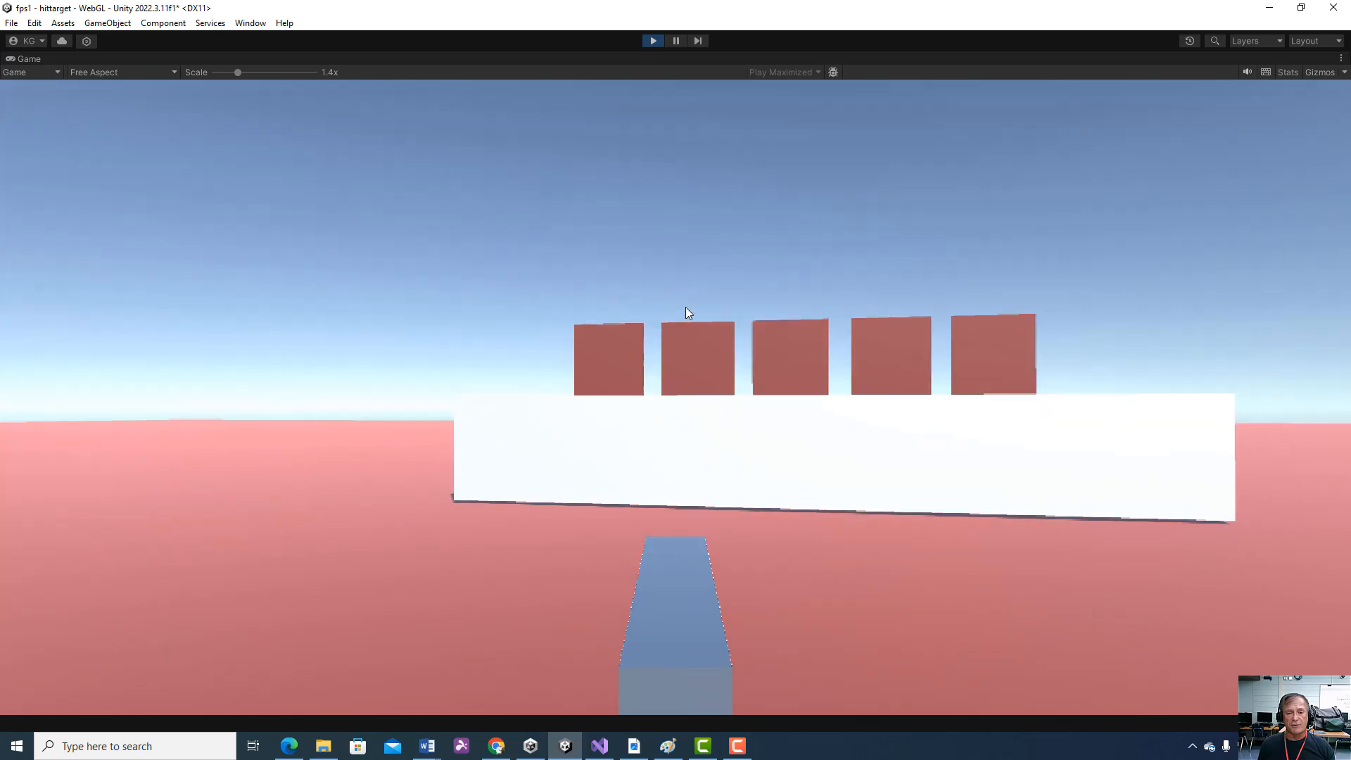
left_click(686, 306)
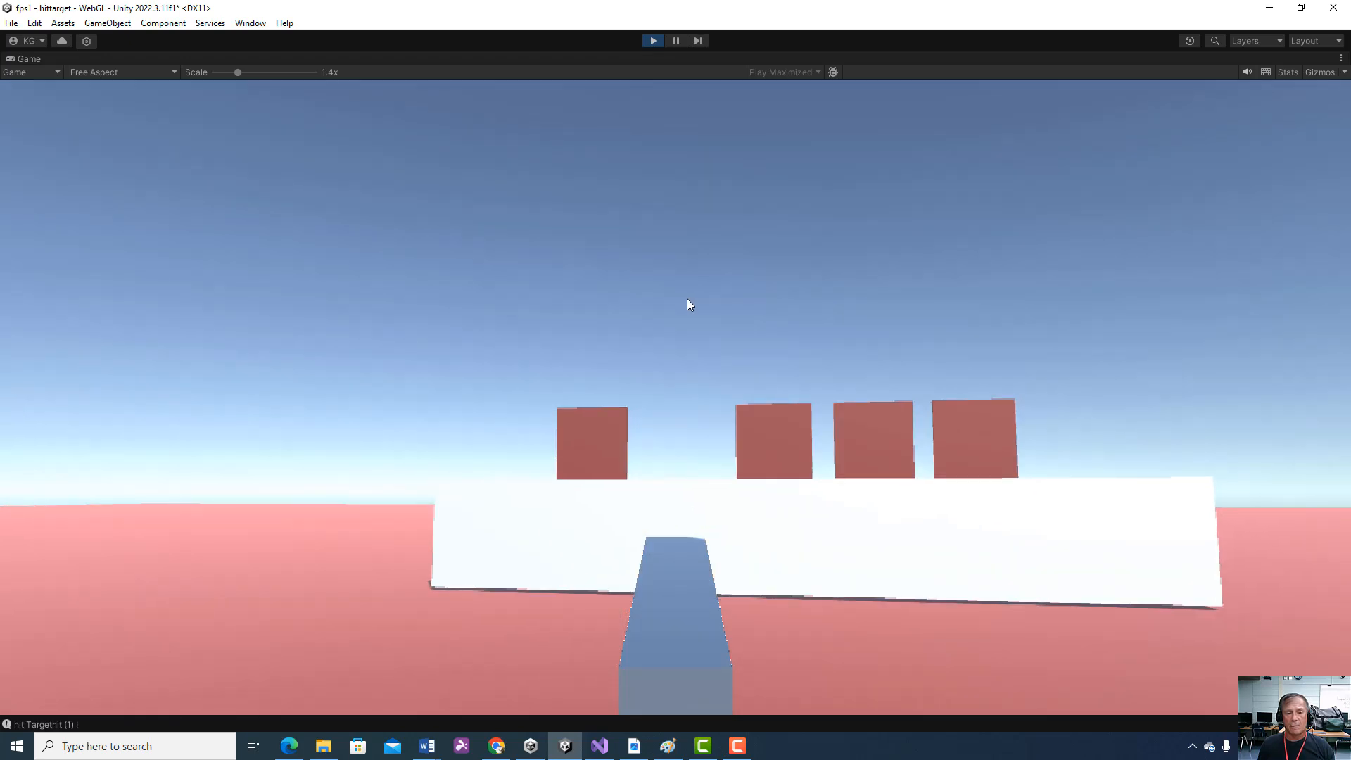
left_click(685, 301)
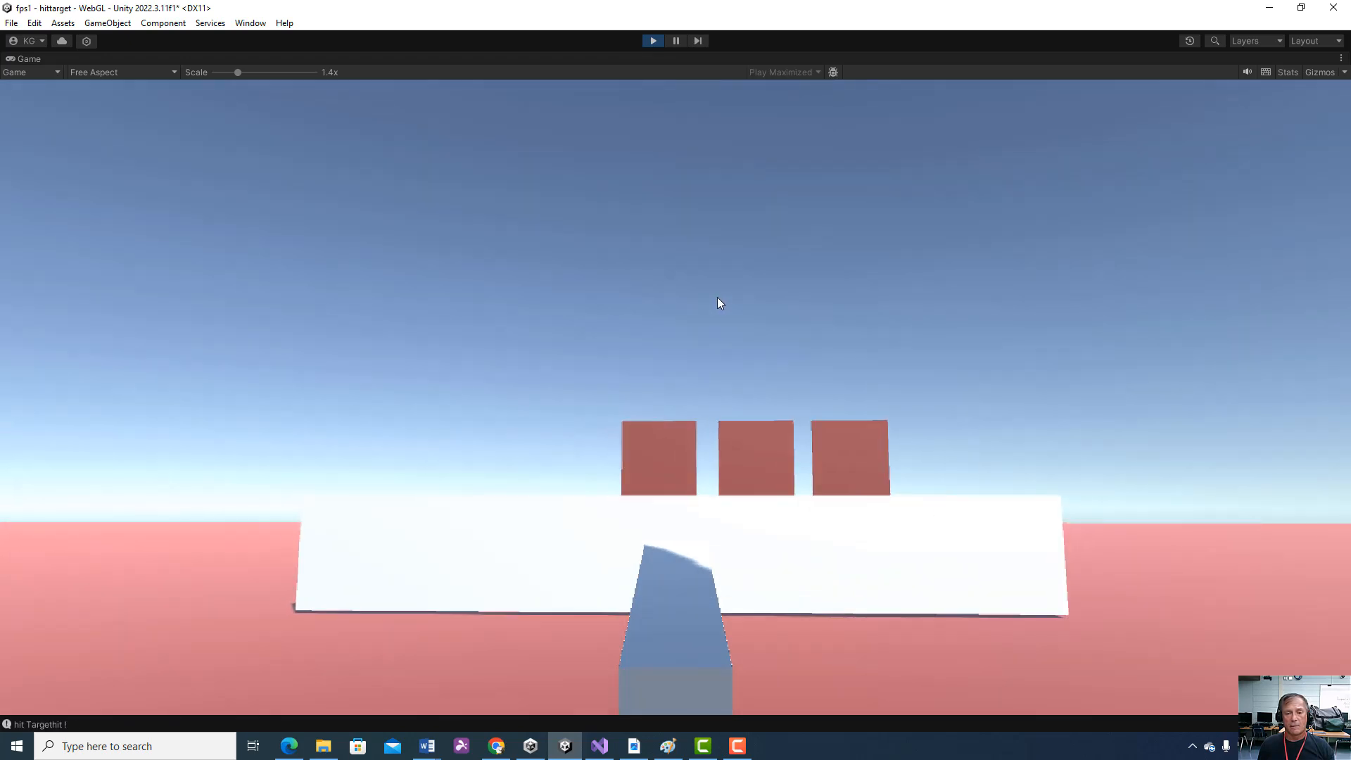
left_click(717, 299)
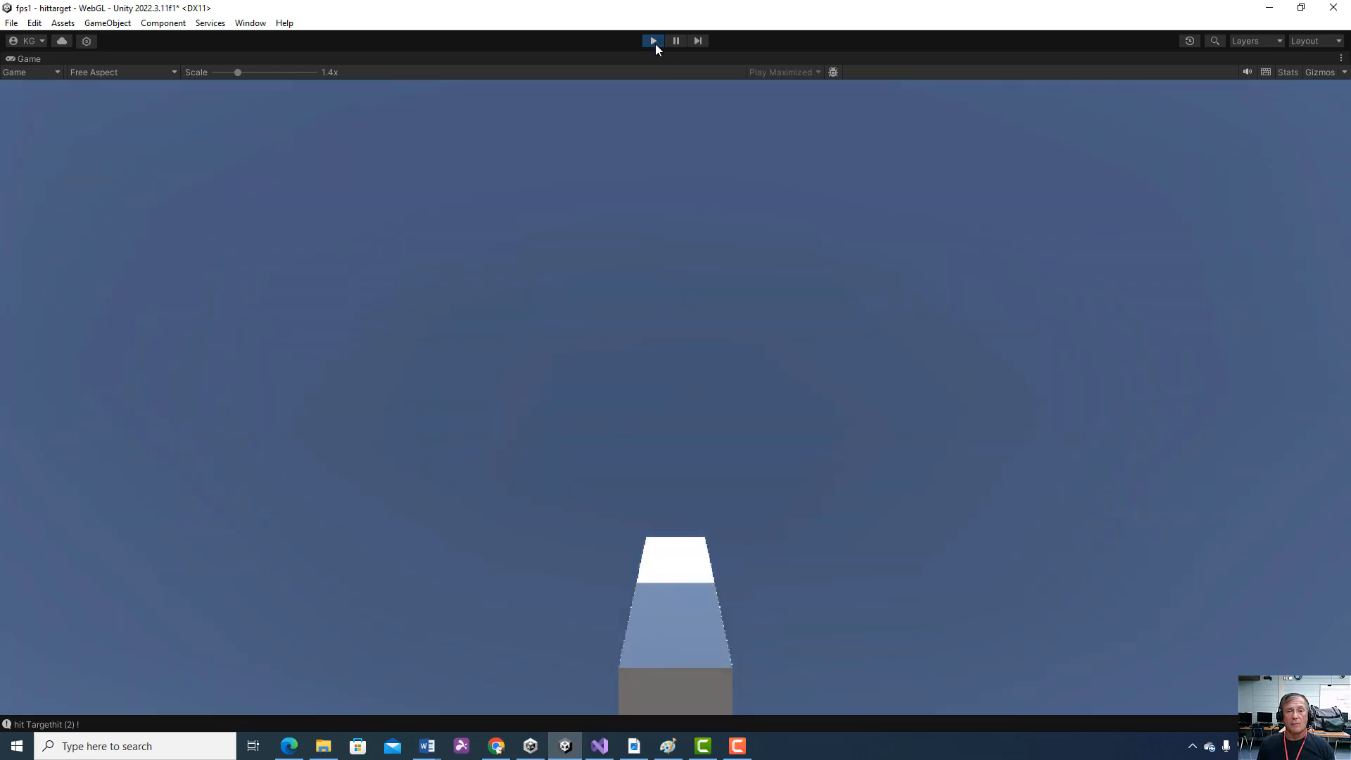
left_click(654, 41)
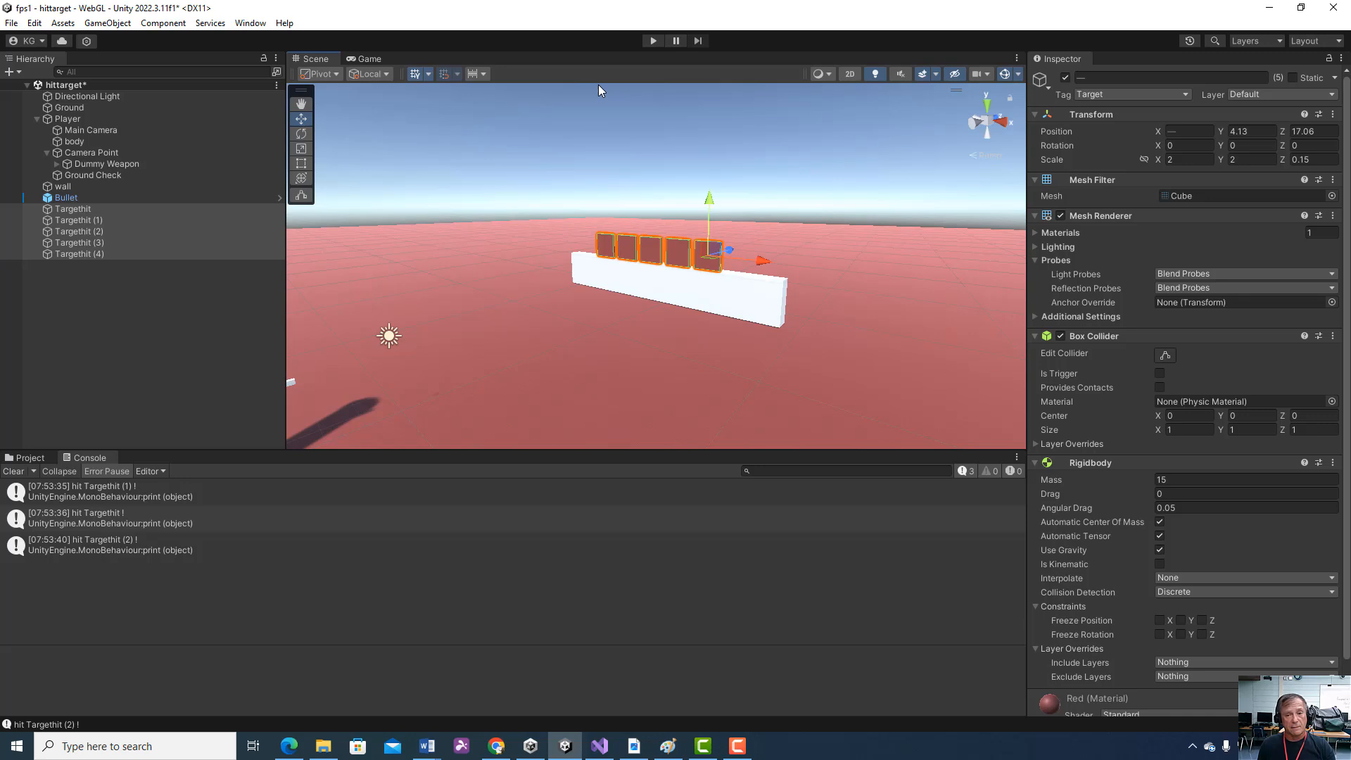
Save the hittarget scene and open the fpsmoveweaponup scene from the project's Scenes folder
left_click(11, 23)
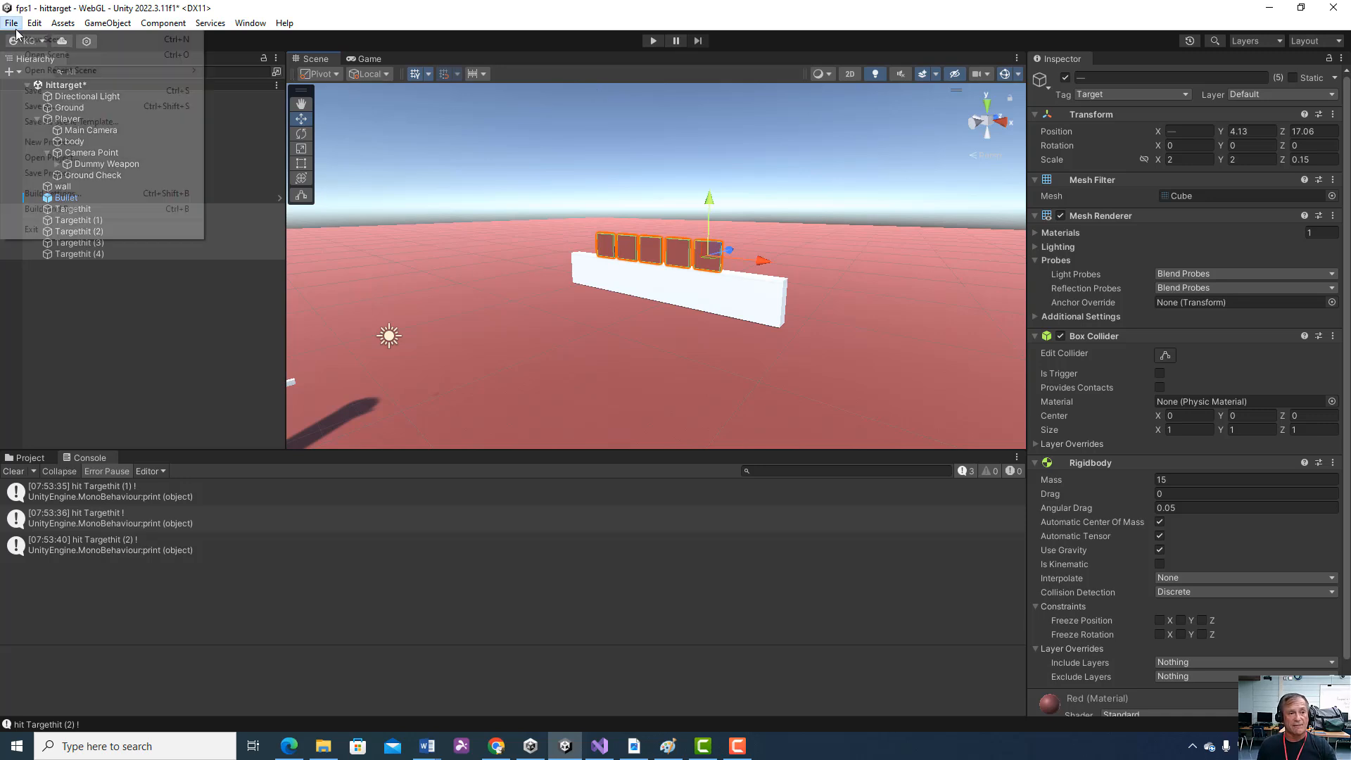
left_click(37, 94)
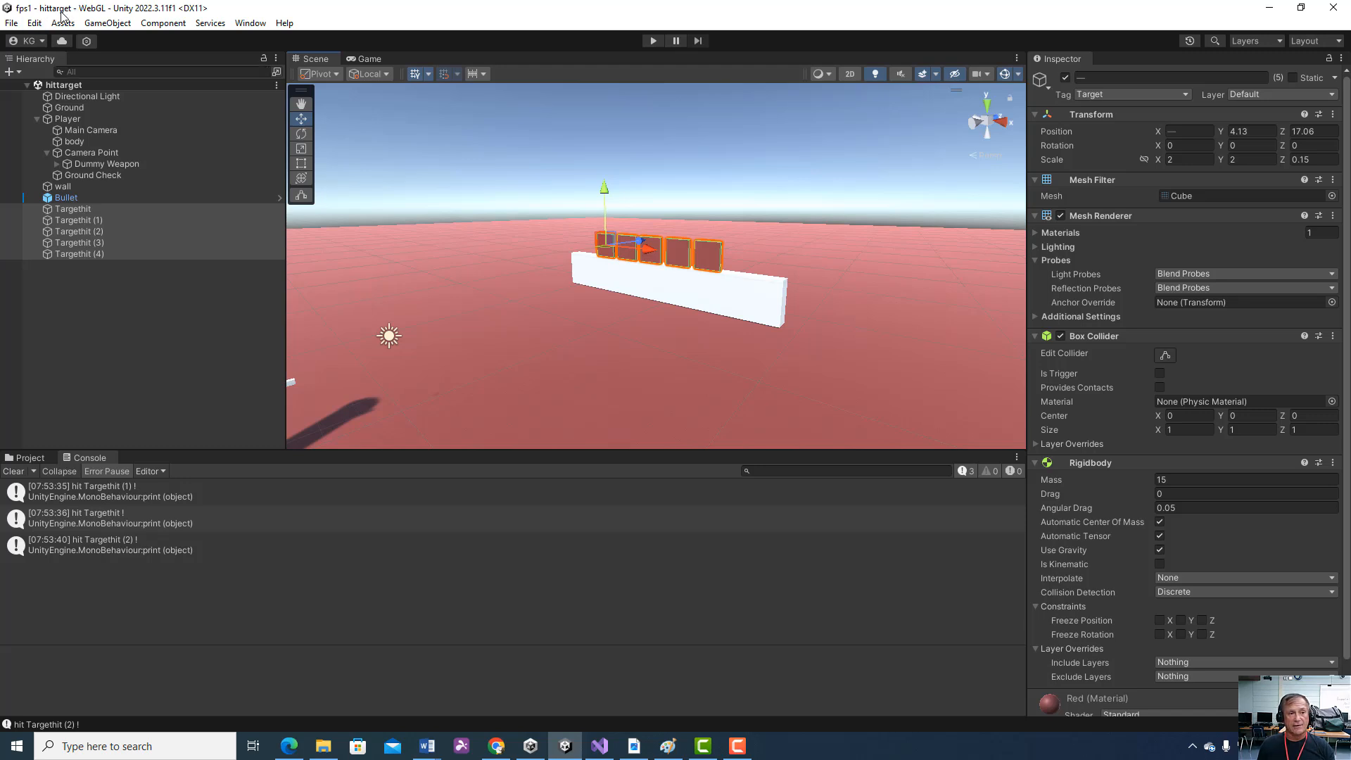
left_click(11, 22)
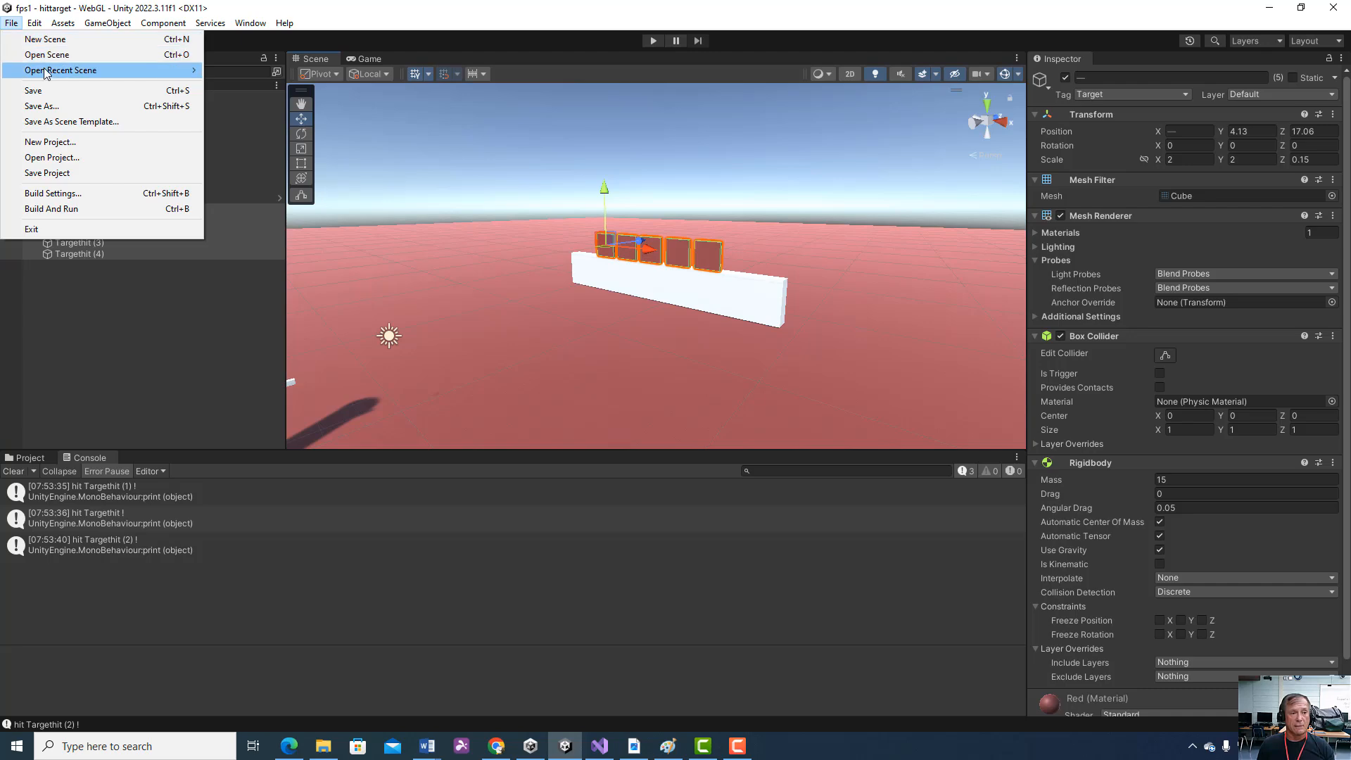
left_click(44, 54)
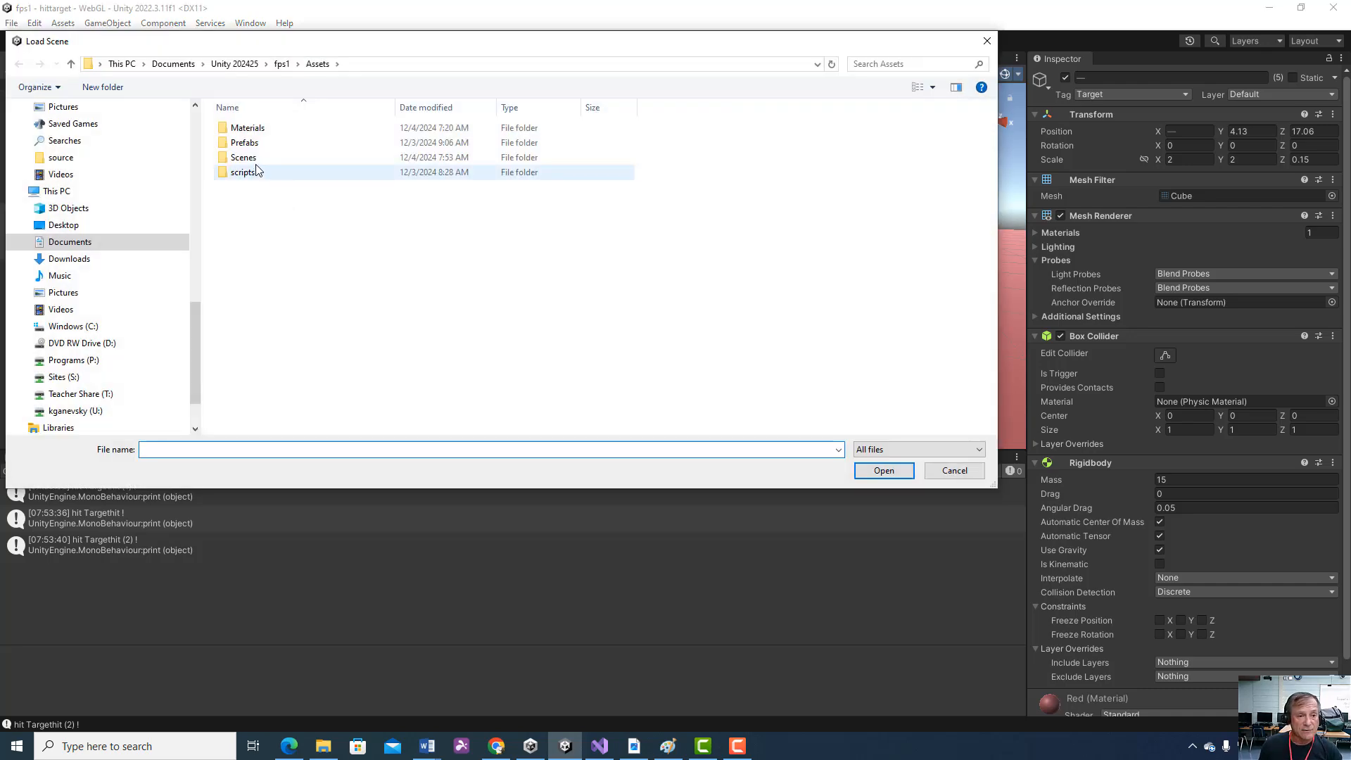
double_click(255, 157)
double_click(288, 189)
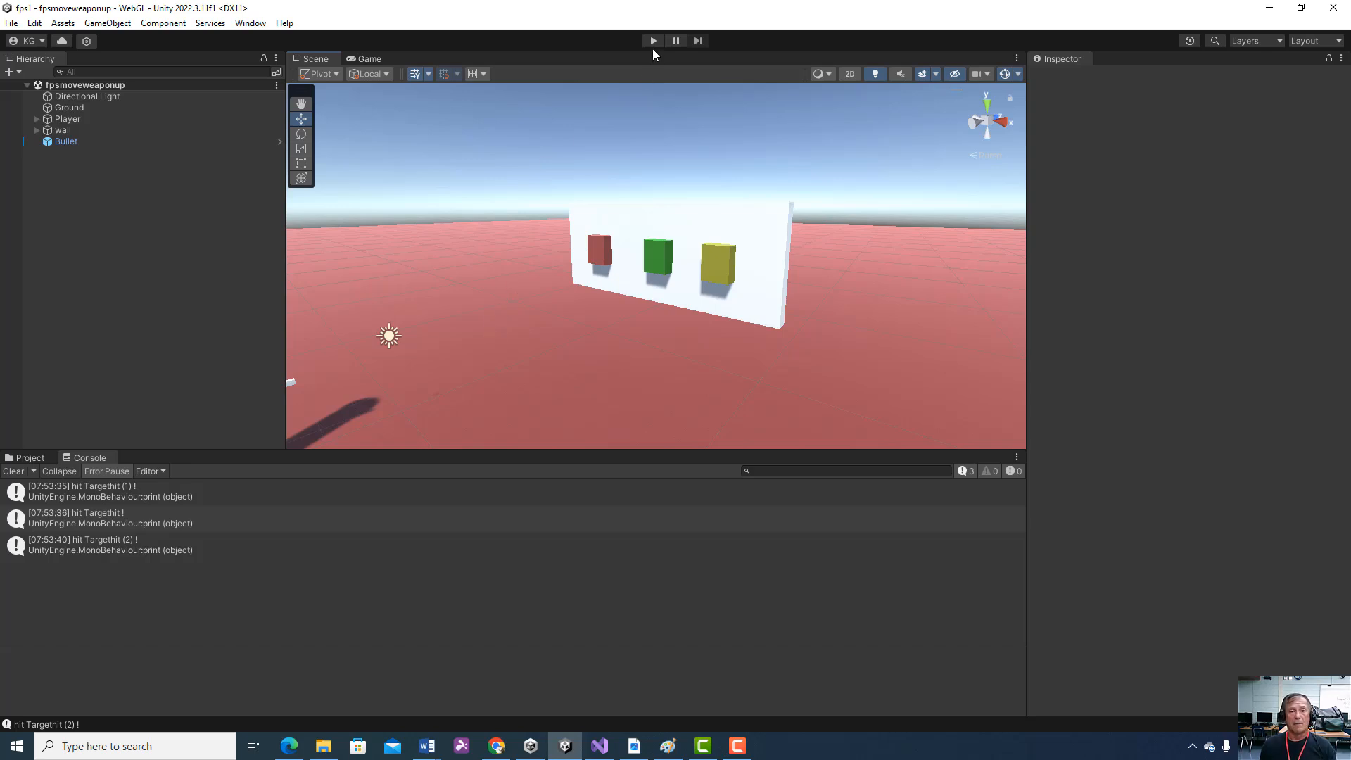
Play-test the fpsmoveweaponup scene by shooting the red target on the wall, and stop play mode
left_click(653, 42)
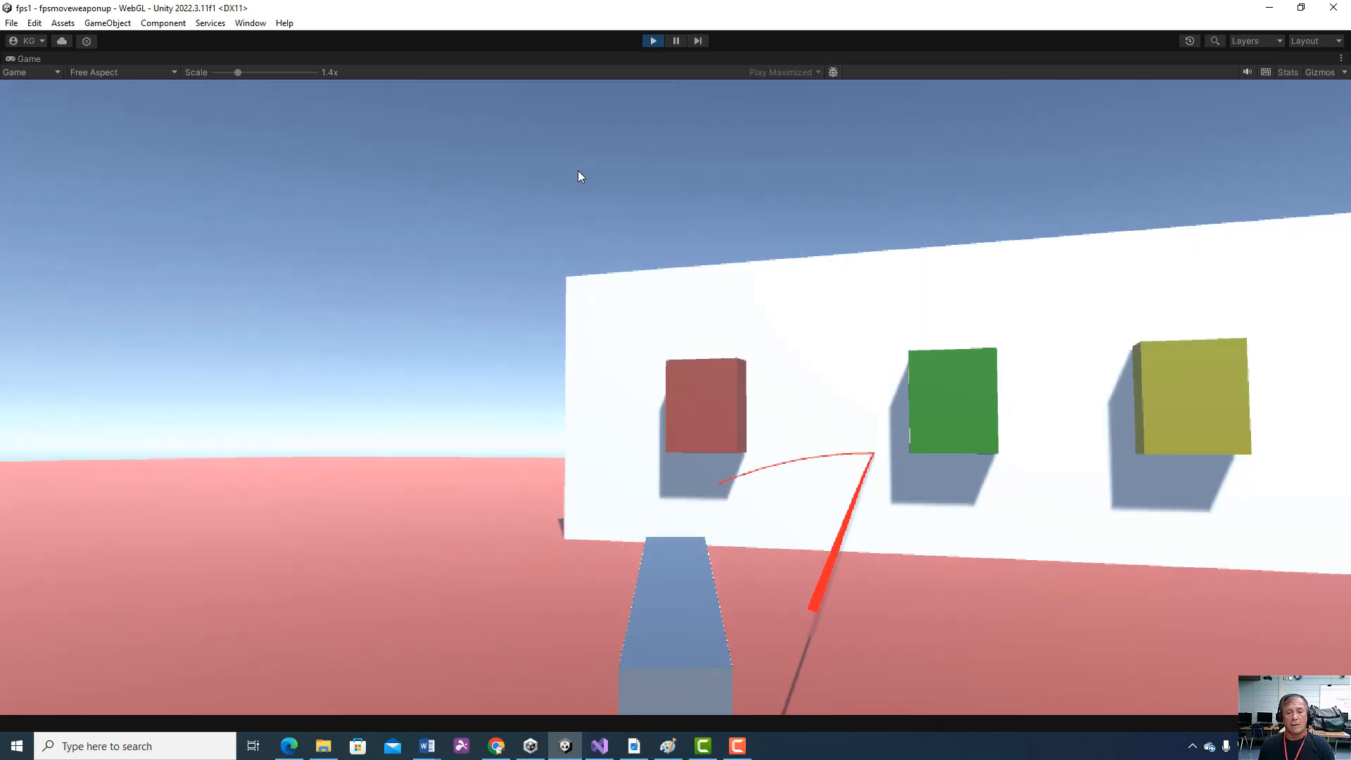
left_click(577, 170)
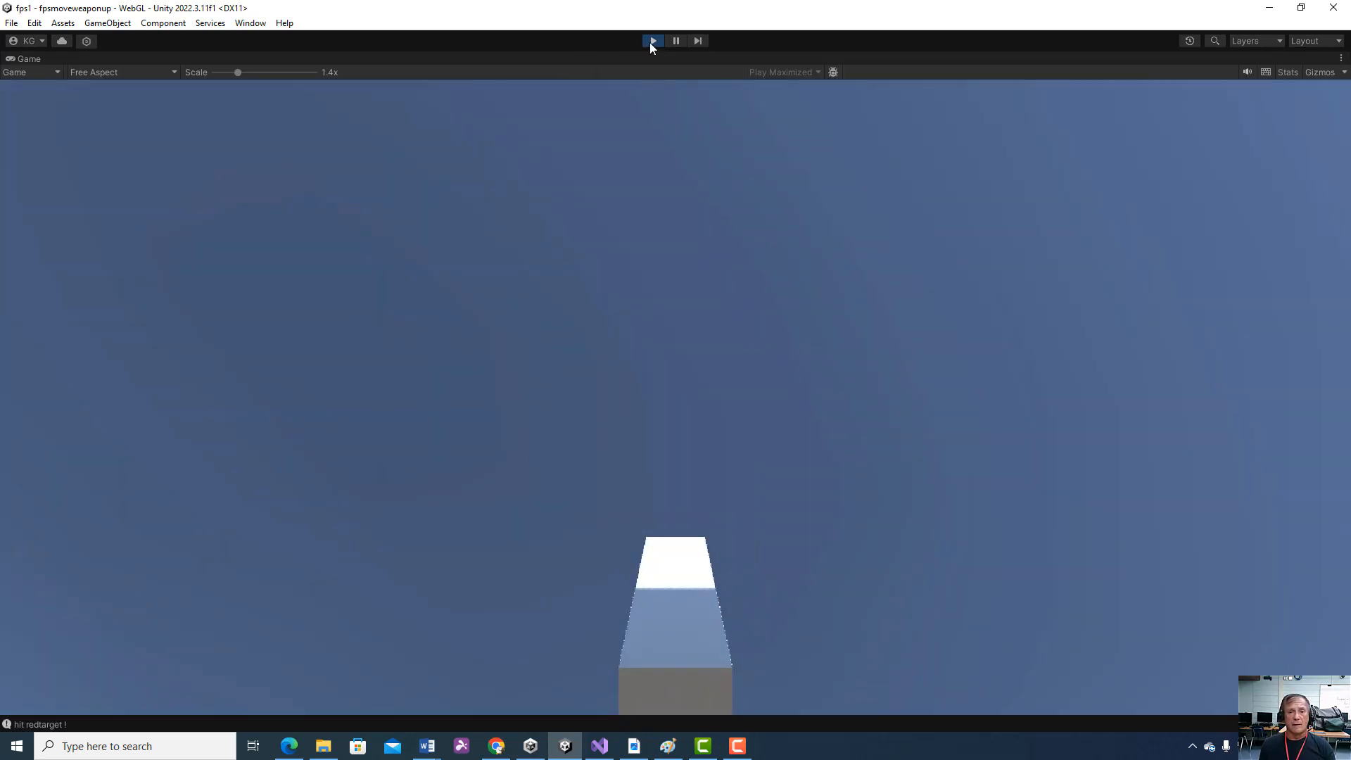
left_click(650, 41)
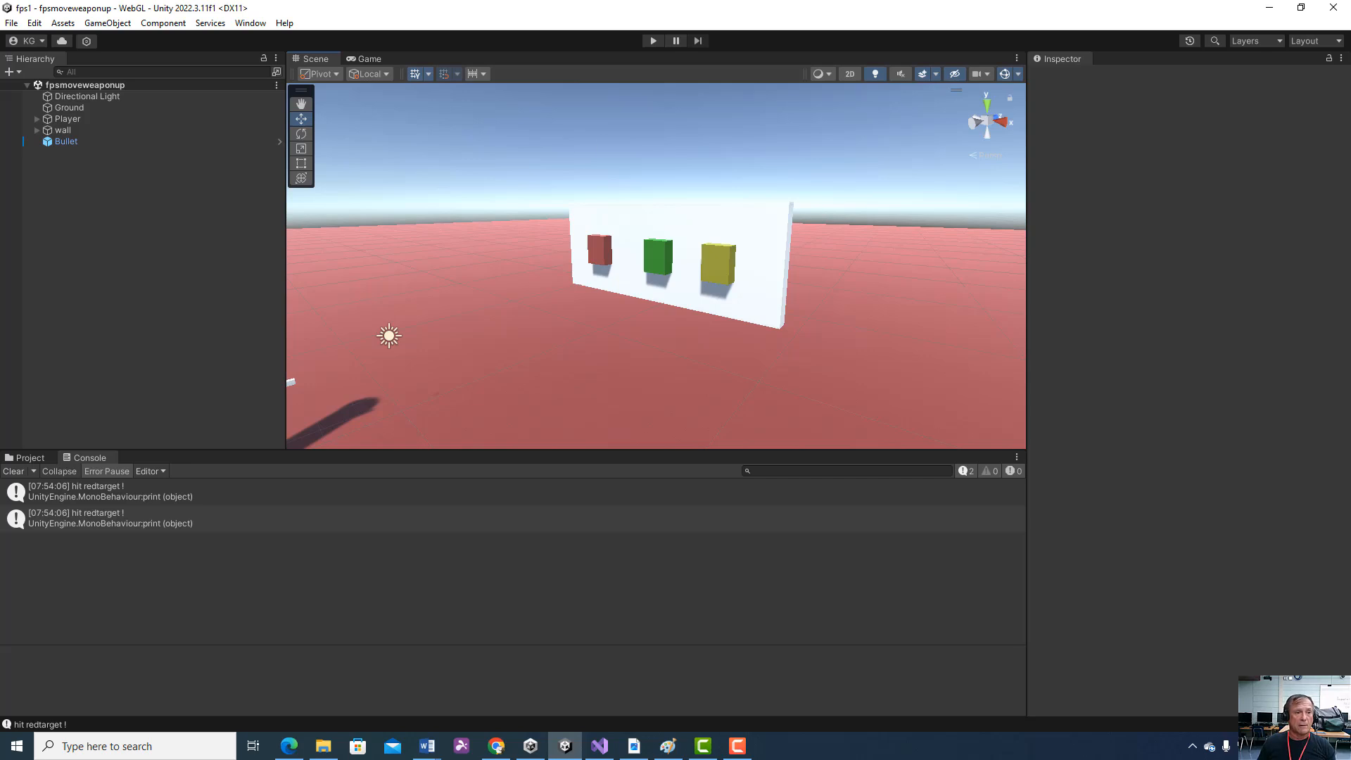
left_click(10, 23)
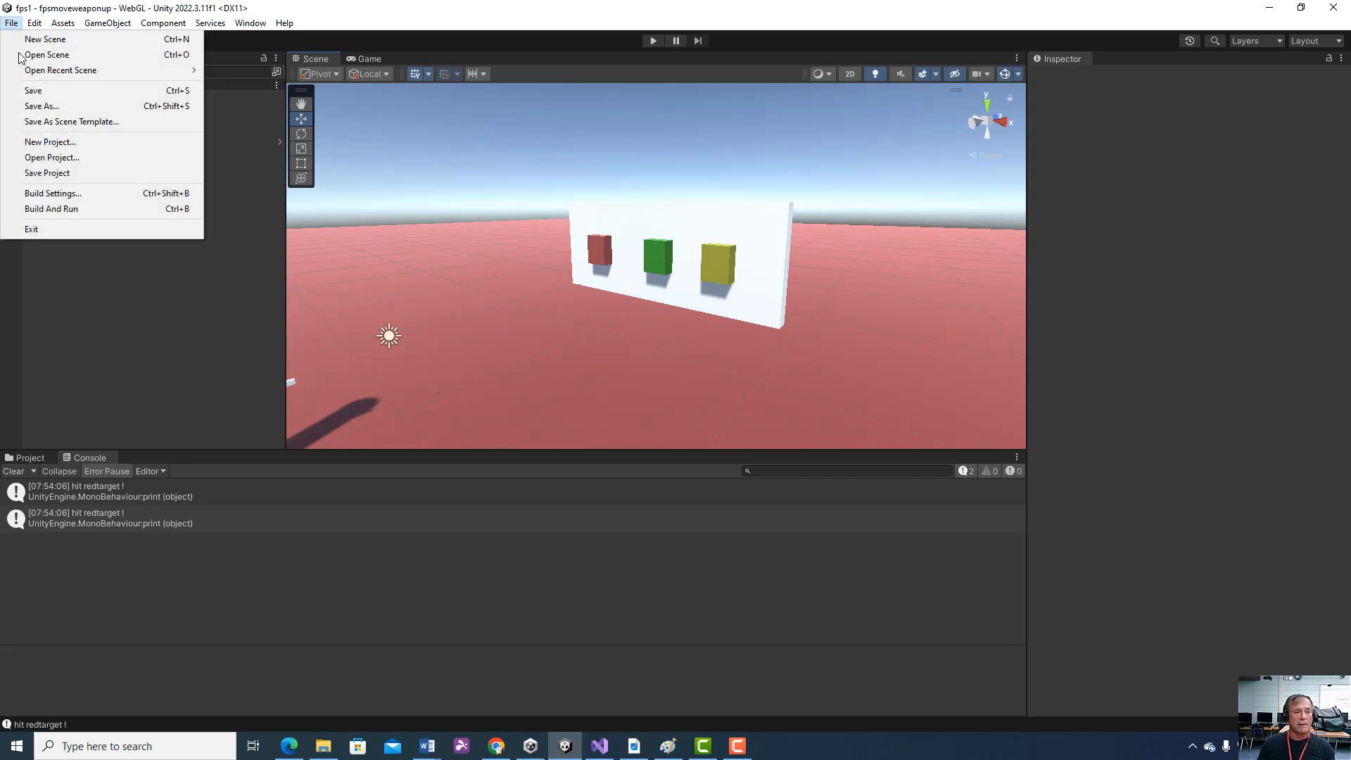
left_click(42, 106)
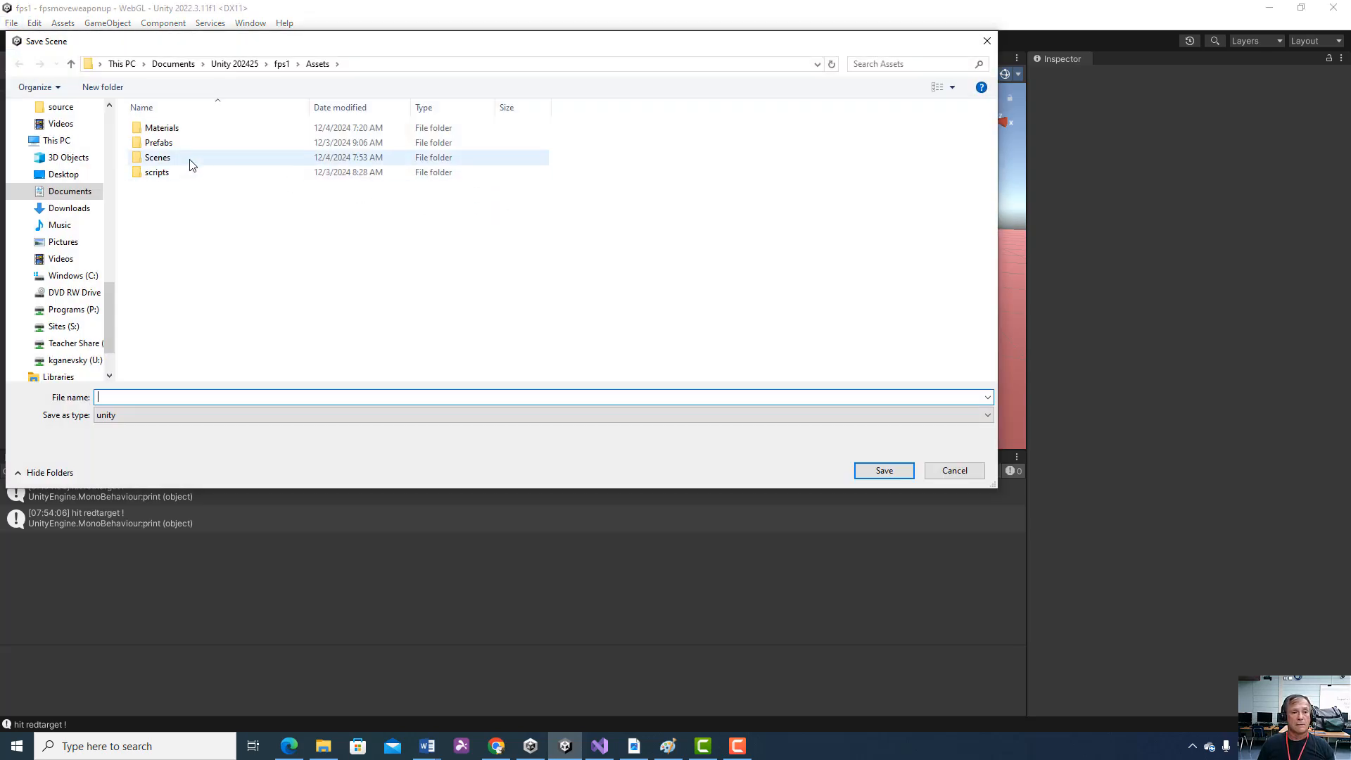
double_click(189, 159)
scroll(296, 254, "down", 1)
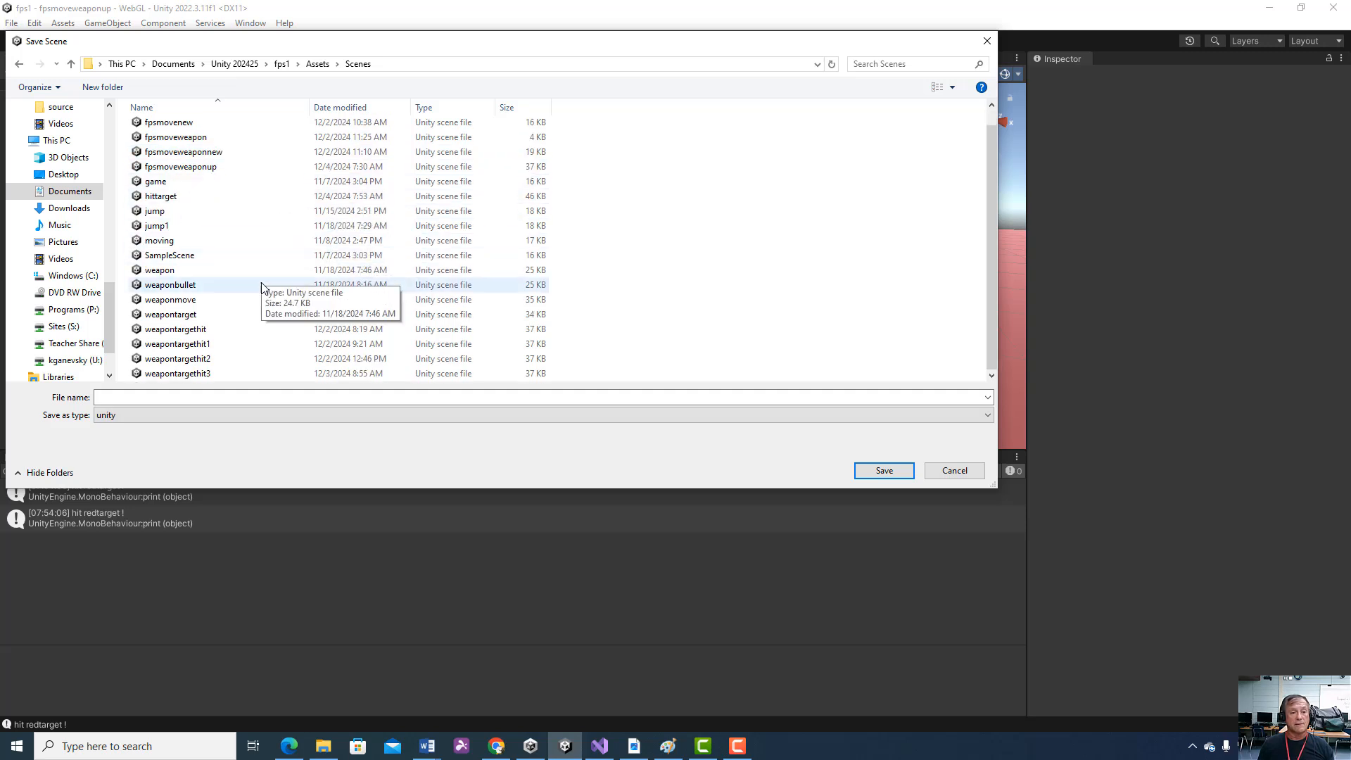
scroll(261, 282, "up", 1)
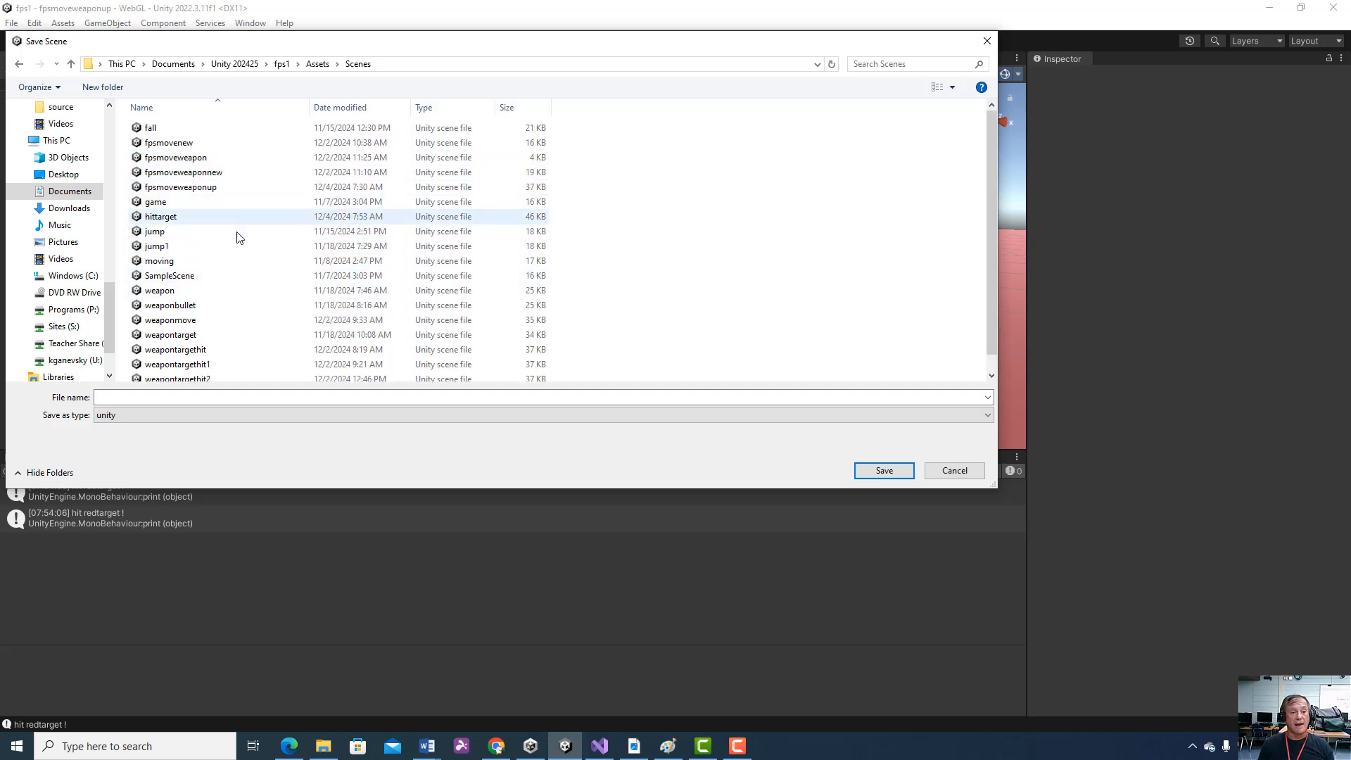
scroll(211, 217, "down", 1)
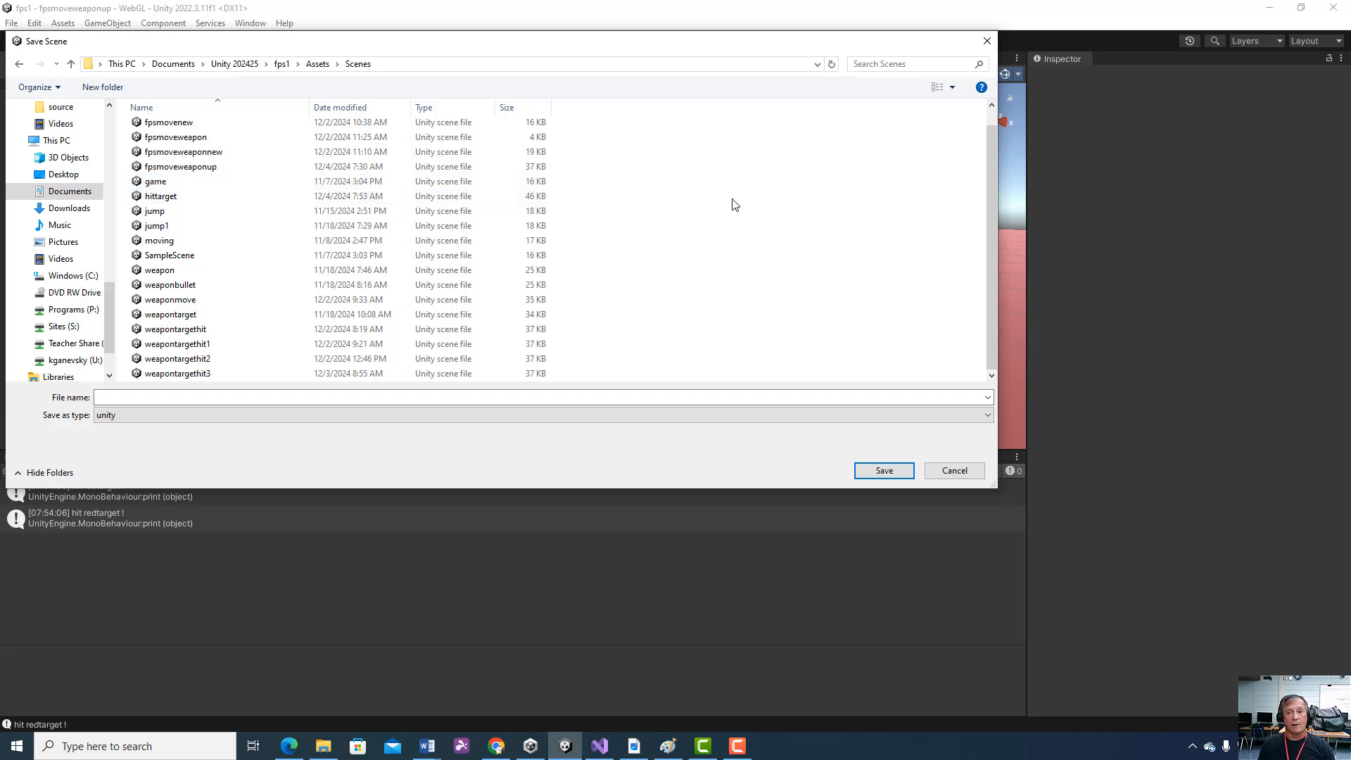
left_click(957, 472)
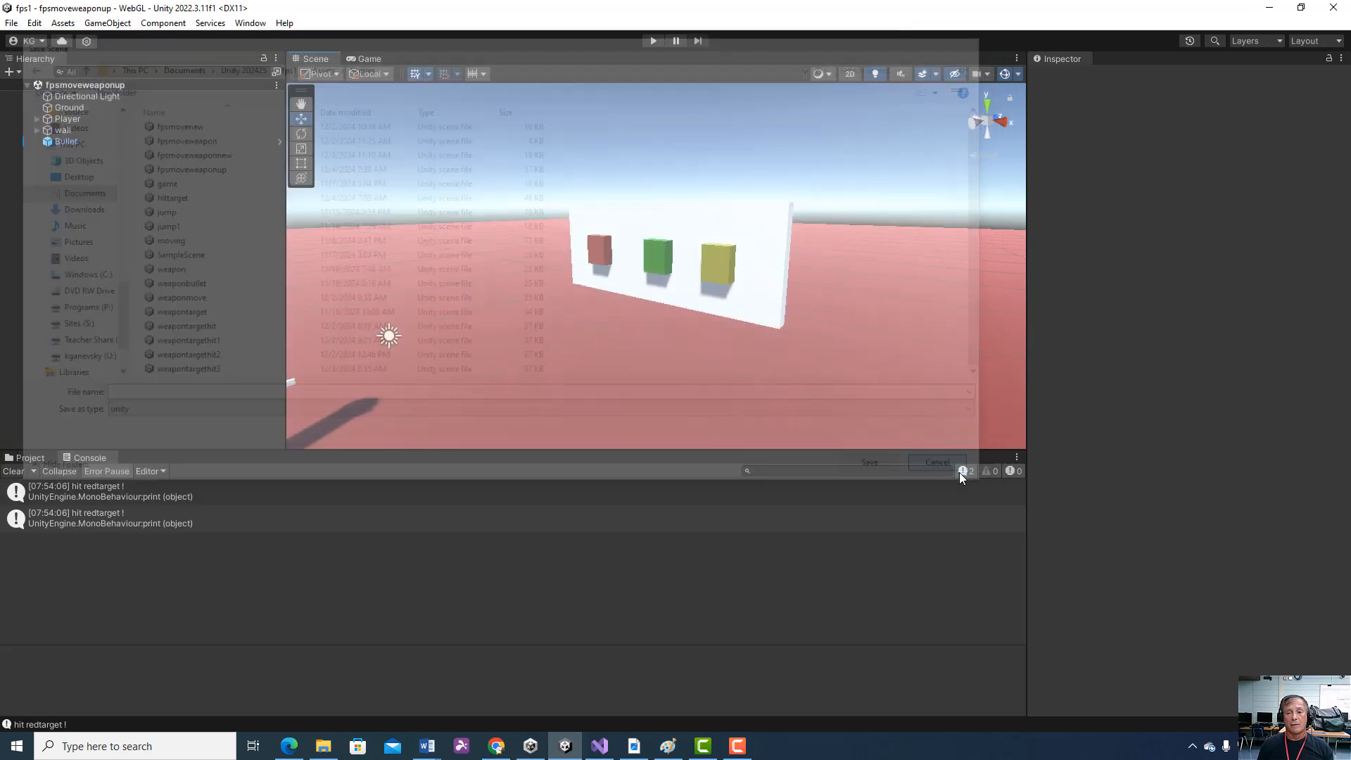
Reopen the hittarget scene from the project's Scenes folder
left_click(11, 23)
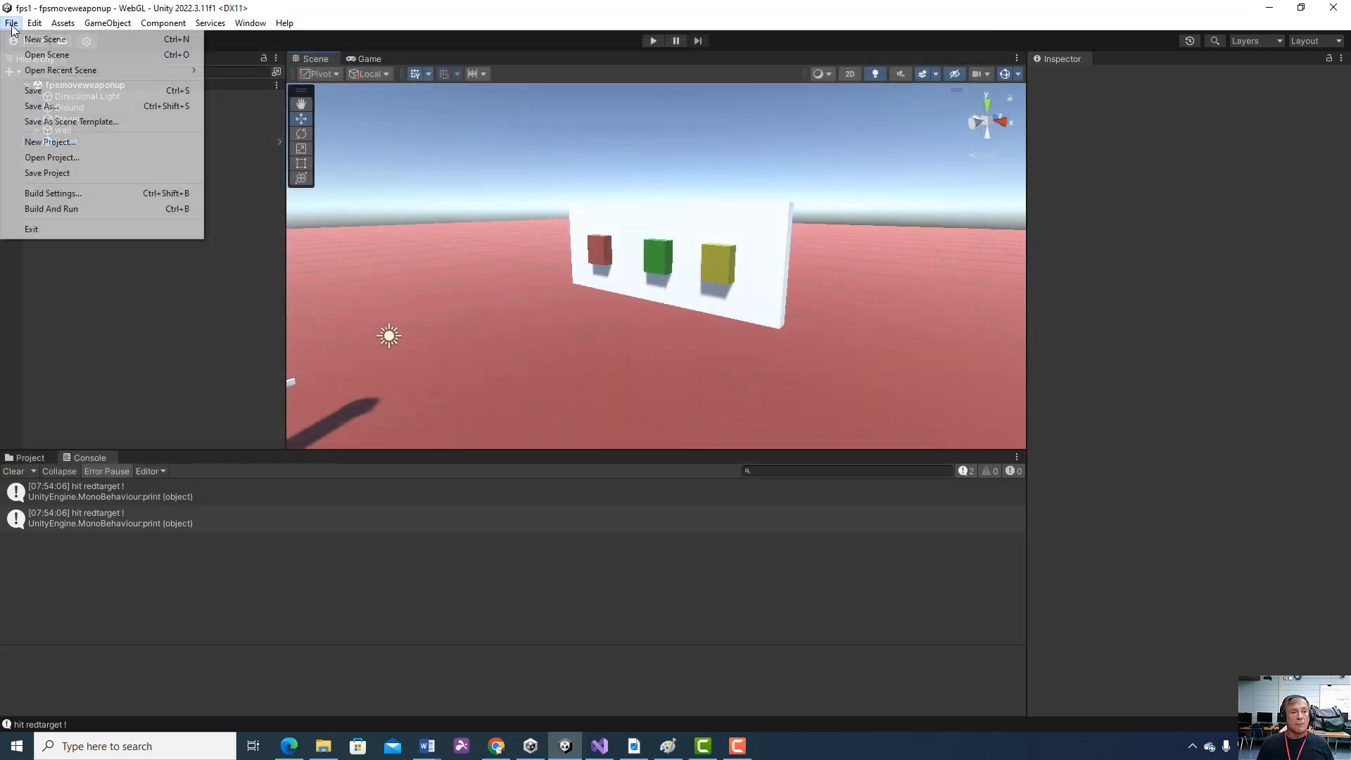
left_click(28, 54)
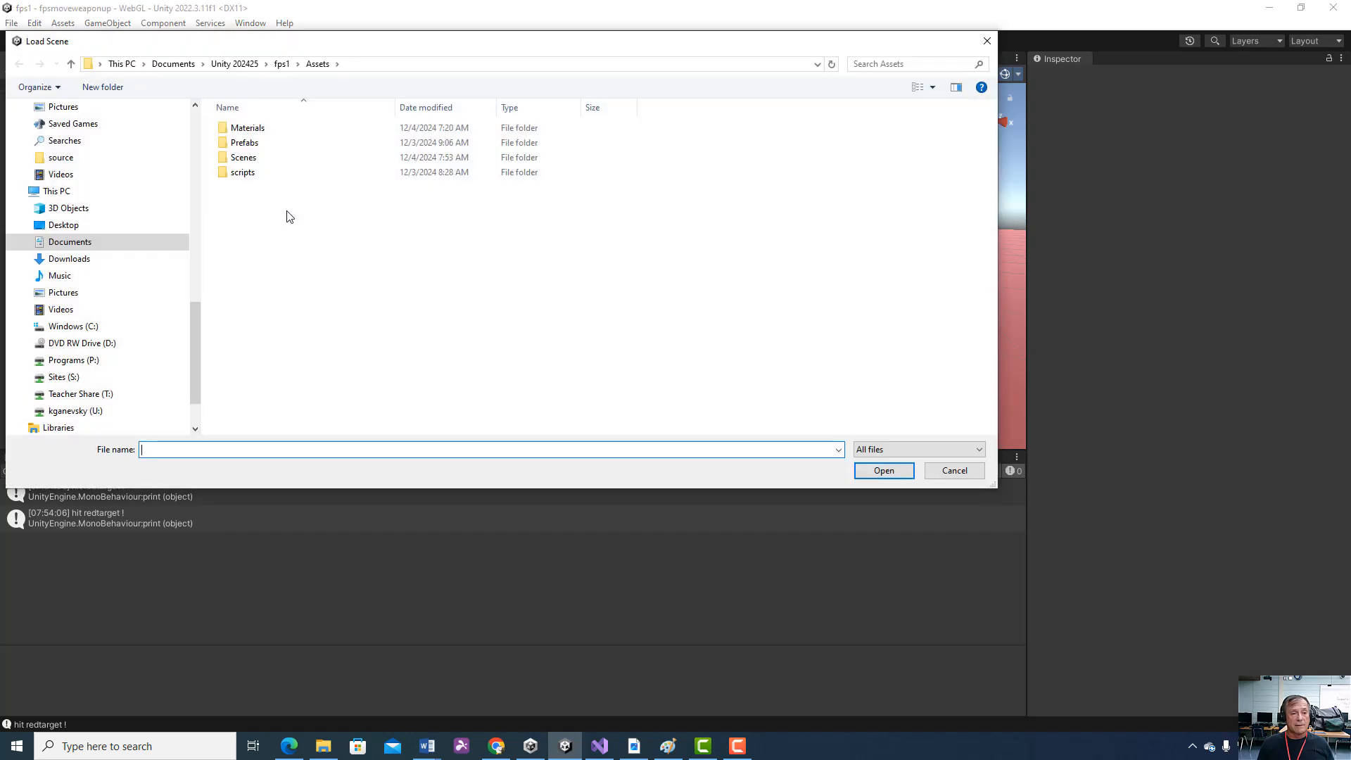
double_click(268, 159)
double_click(248, 216)
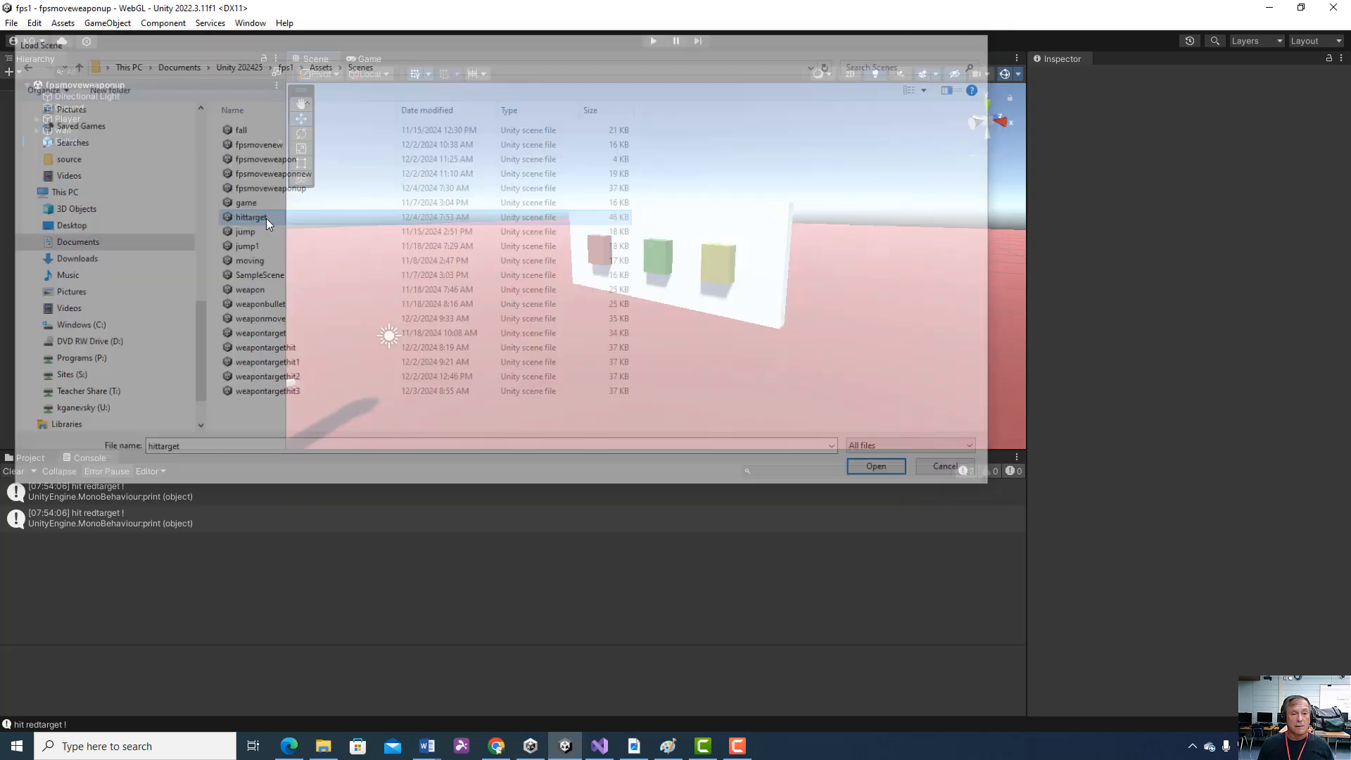